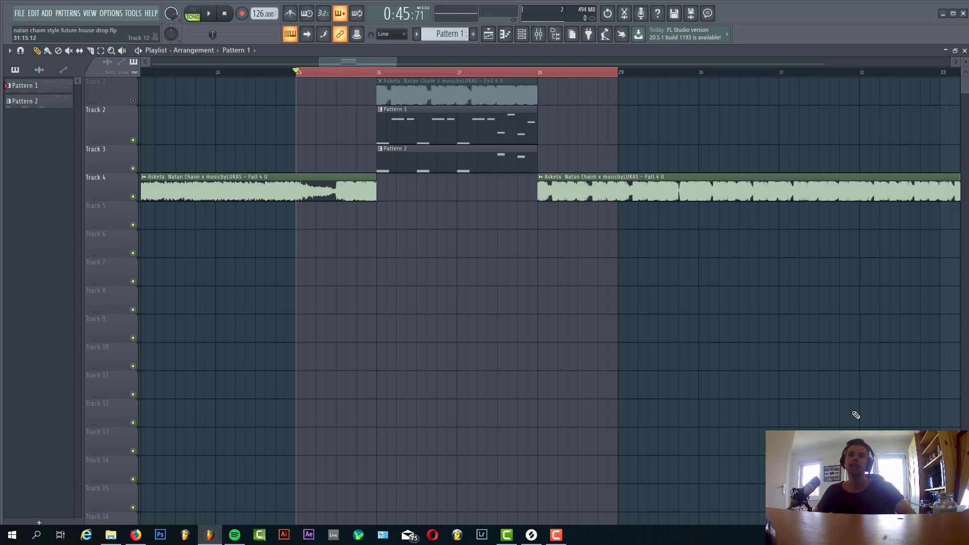
Play the arrangement from bar 25, and play Track 2 soloed from just before bar 26.
{"action": "key", "text": "space"}
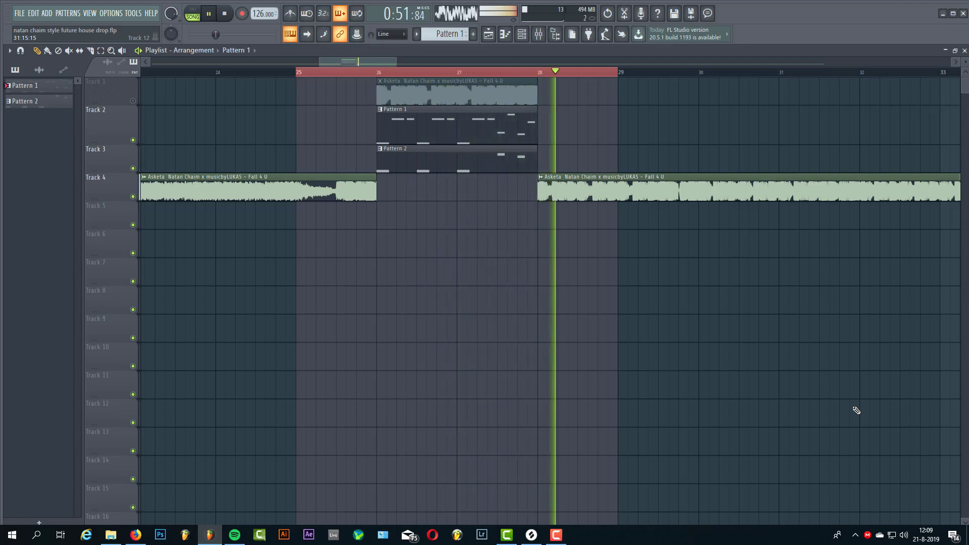
{"action": "key", "text": "space"}
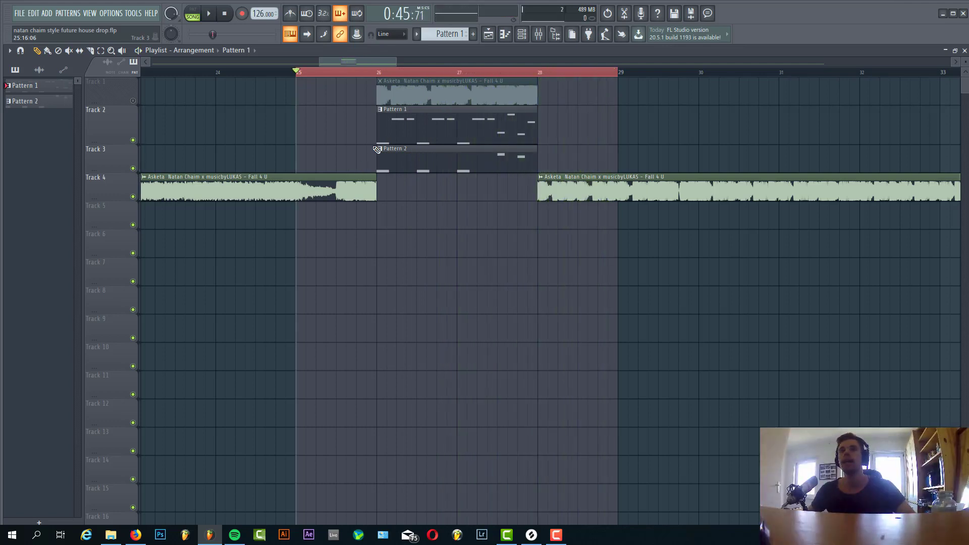
{"action": "right_click", "coordinate": [133, 139]}
{"action": "left_click", "coordinate": [367, 72]}
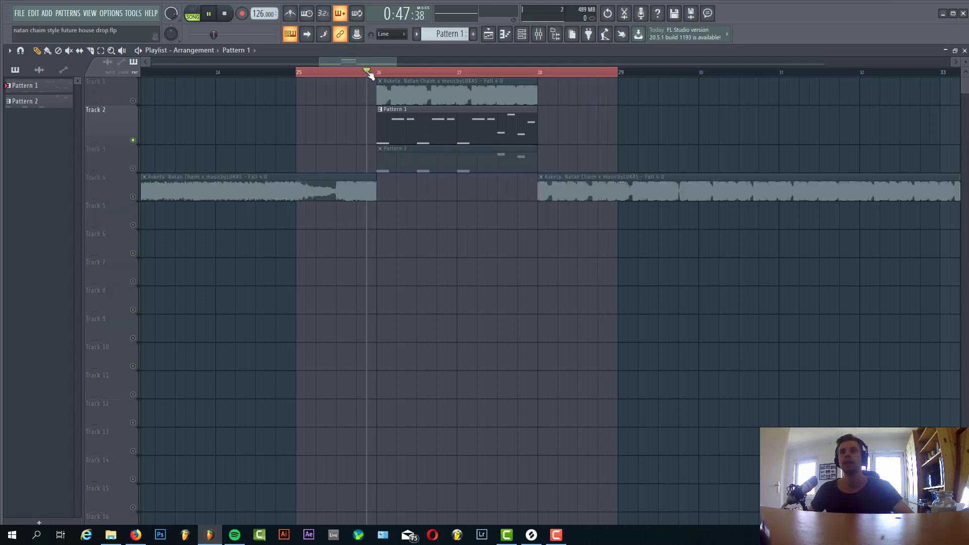
{"action": "key", "text": "space"}
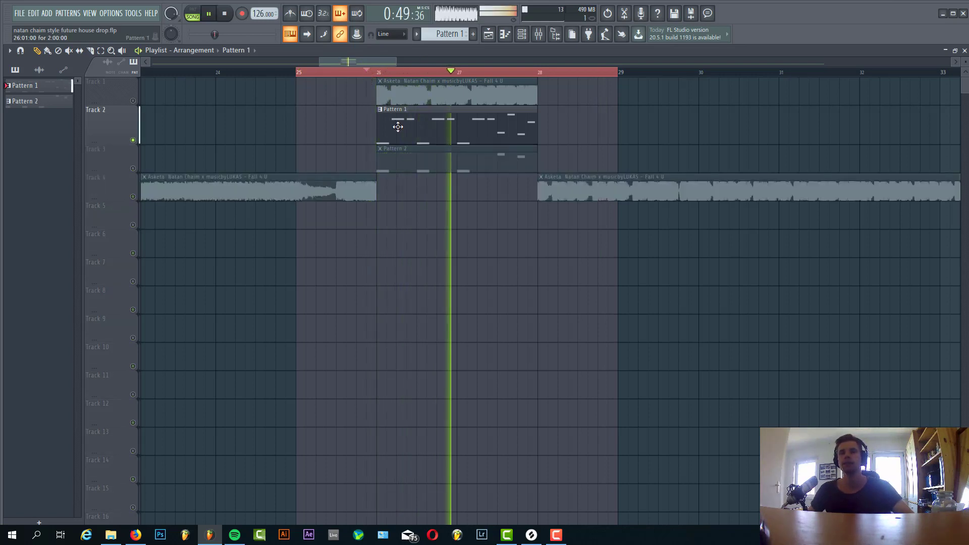
{"action": "key", "text": "space"}
Solo Track 3 and play Pattern 2 on its own.
{"action": "right_click", "coordinate": [133, 168]}
{"action": "key", "text": "space"}
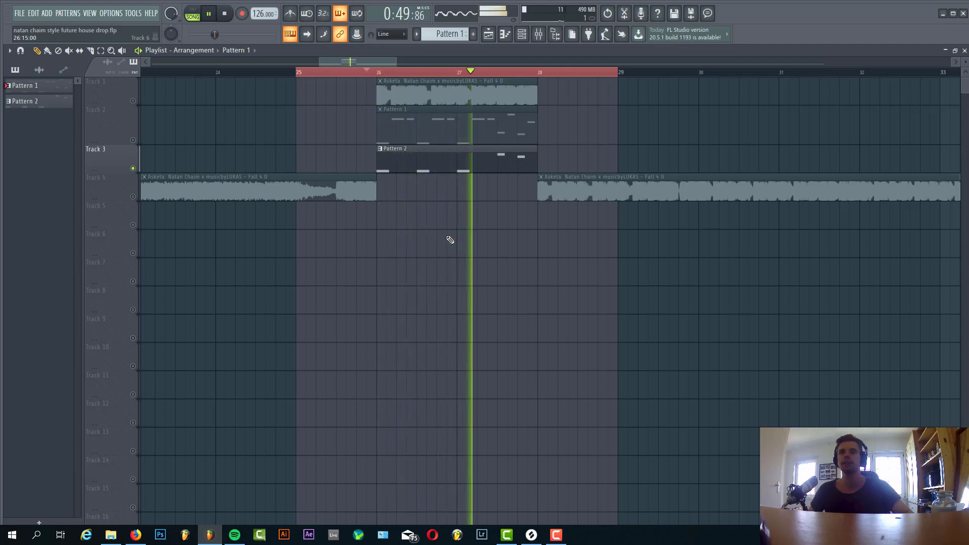
{"action": "key", "text": "space"}
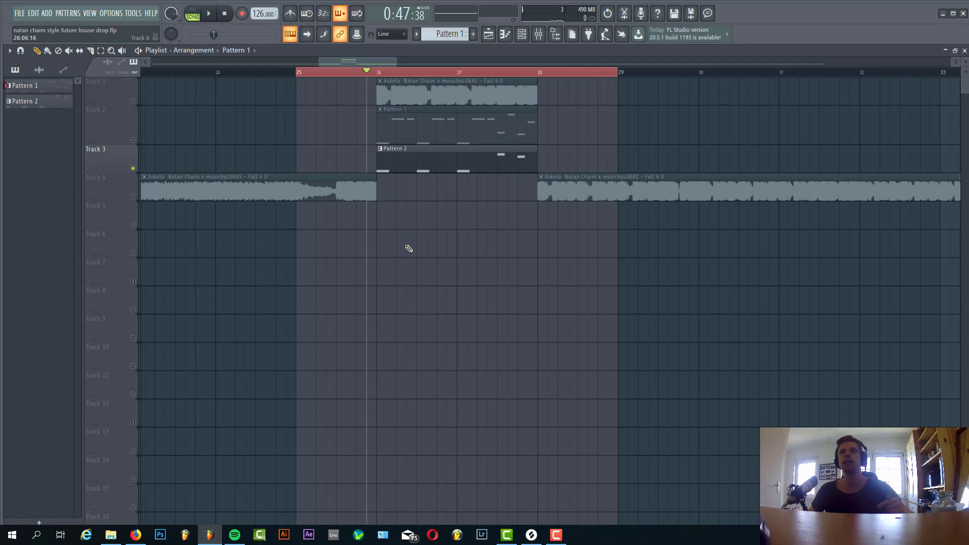
Examine the Serum notes of Pattern 1 in the piano roll and close it.
{"action": "double_click", "coordinate": [409, 125]}
{"action": "scroll", "coordinate": [456, 250], "scroll_direction": "down", "scroll_amount": 3}
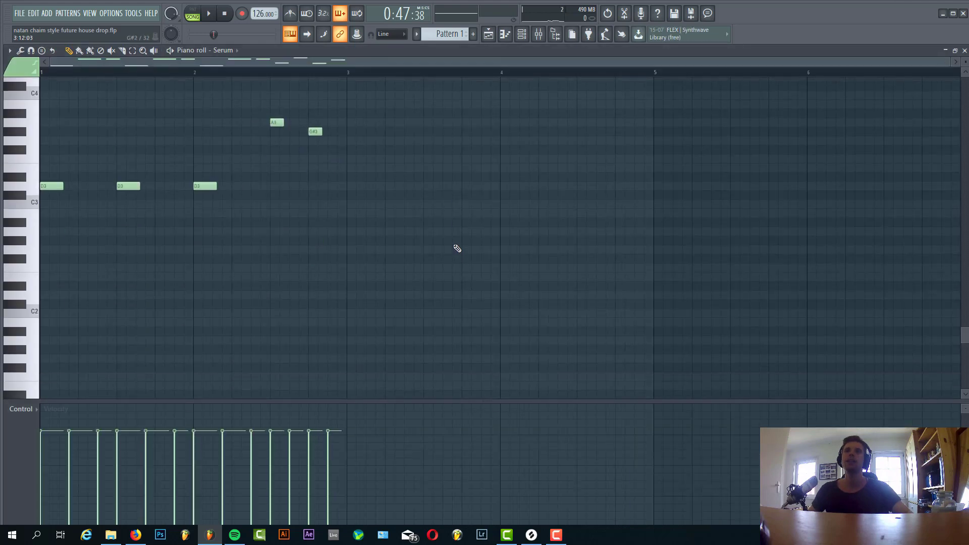
{"action": "scroll", "coordinate": [471, 218], "scroll_direction": "up", "scroll_amount": 2}
{"action": "left_click", "coordinate": [965, 51]}
Loop Pattern 1 in pattern mode and open the first Serum channel's plugin window in a clear spot.
{"action": "key", "text": "space"}
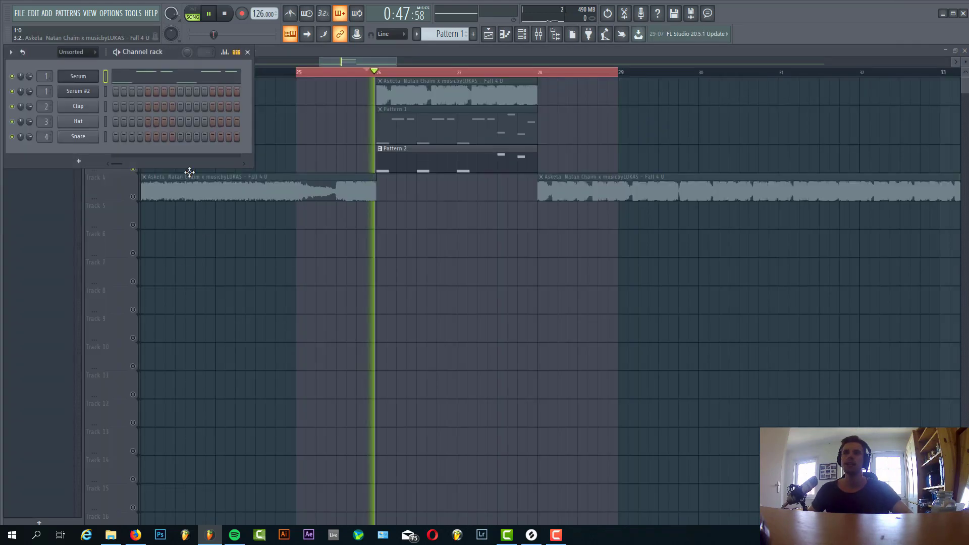
{"action": "left_click", "coordinate": [192, 10]}
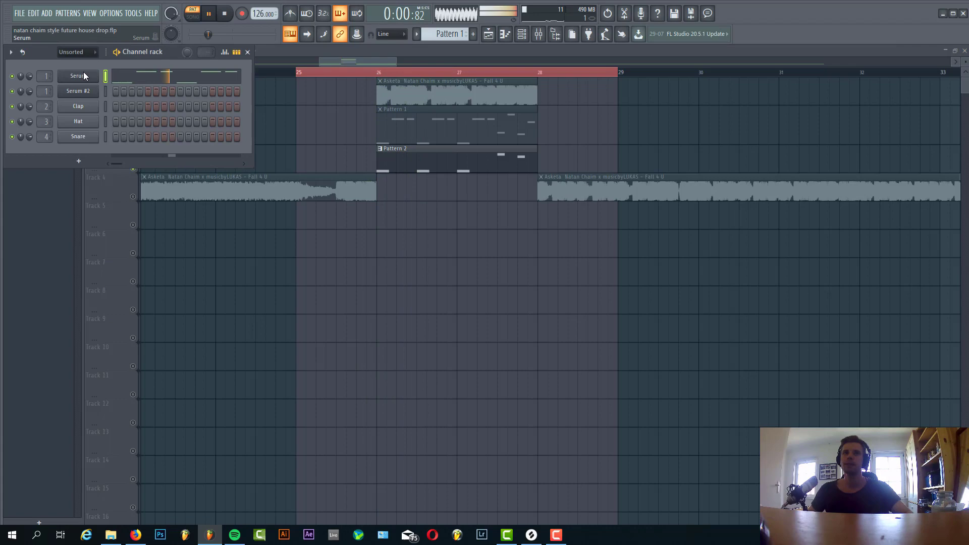
{"action": "left_click", "coordinate": [81, 75]}
{"action": "left_click_drag", "start_coordinate": [323, 92], "coordinate": [403, 110]}
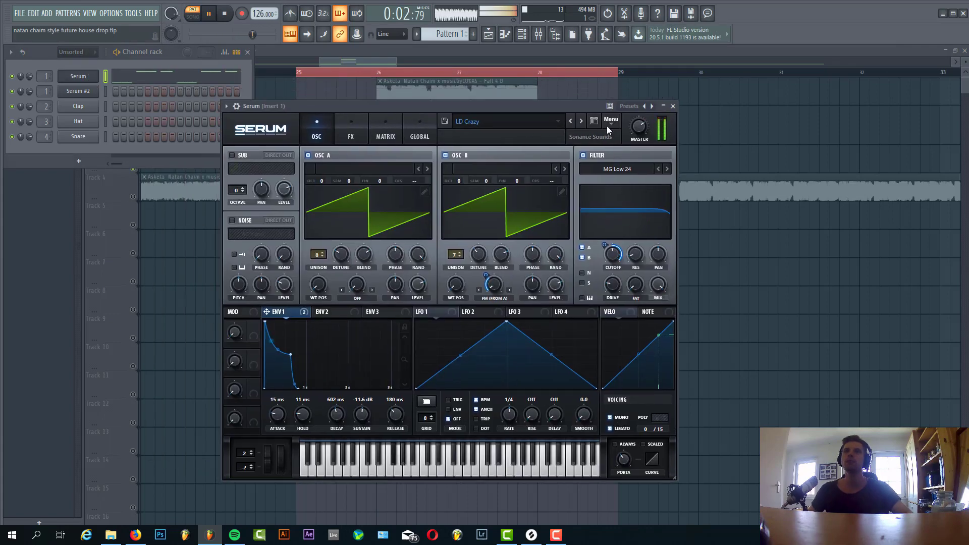
Initialize the Serum preset and enable Oscillator B.
{"action": "left_click", "coordinate": [612, 120]}
{"action": "left_click", "coordinate": [636, 173]}
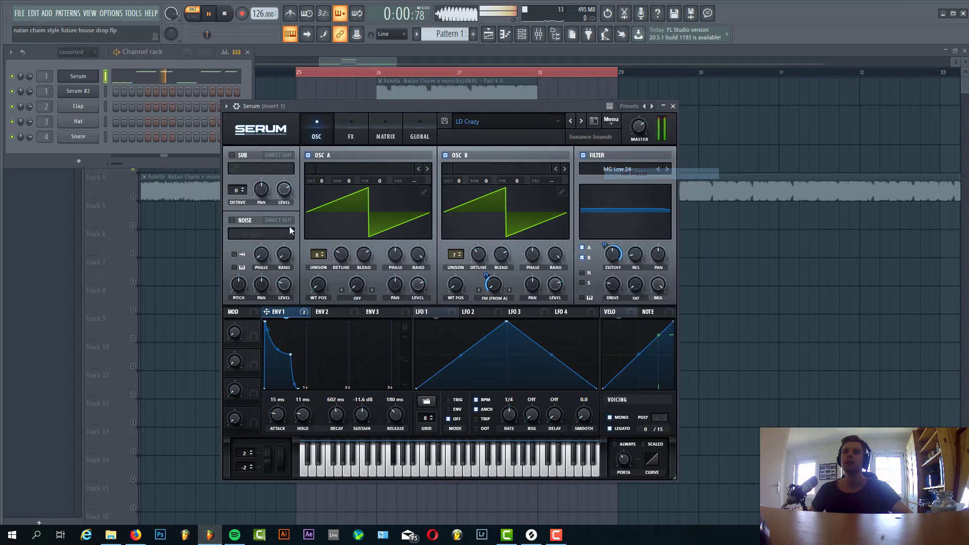
{"action": "left_click", "coordinate": [444, 155]}
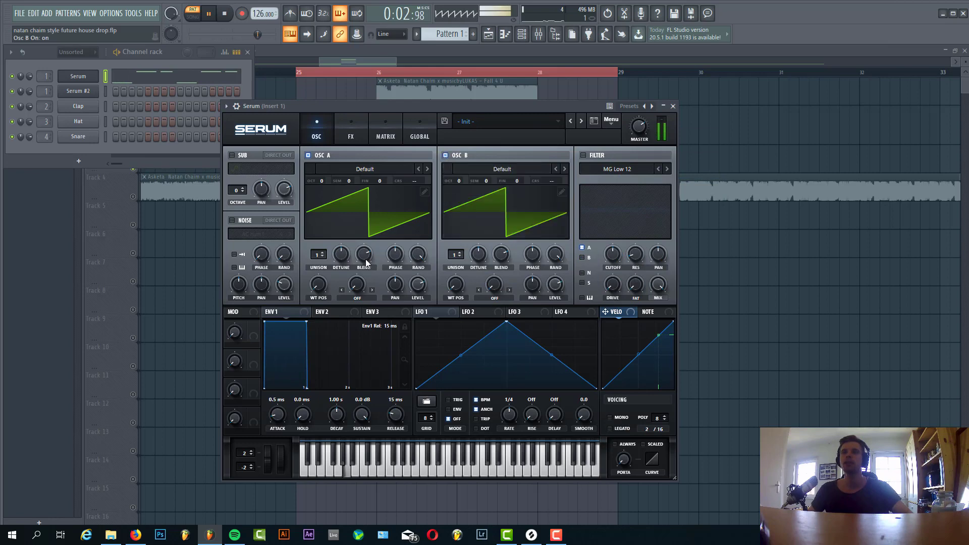
Set unison to 6 voices on Oscillator A and 7 on Oscillator B, reducing their detune, with B at 0.10.
{"action": "left_click_drag", "start_coordinate": [316, 254], "coordinate": [322, 217]}
{"action": "left_click_drag", "start_coordinate": [337, 256], "coordinate": [352, 275]}
{"action": "left_click_drag", "start_coordinate": [455, 254], "coordinate": [474, 278]}
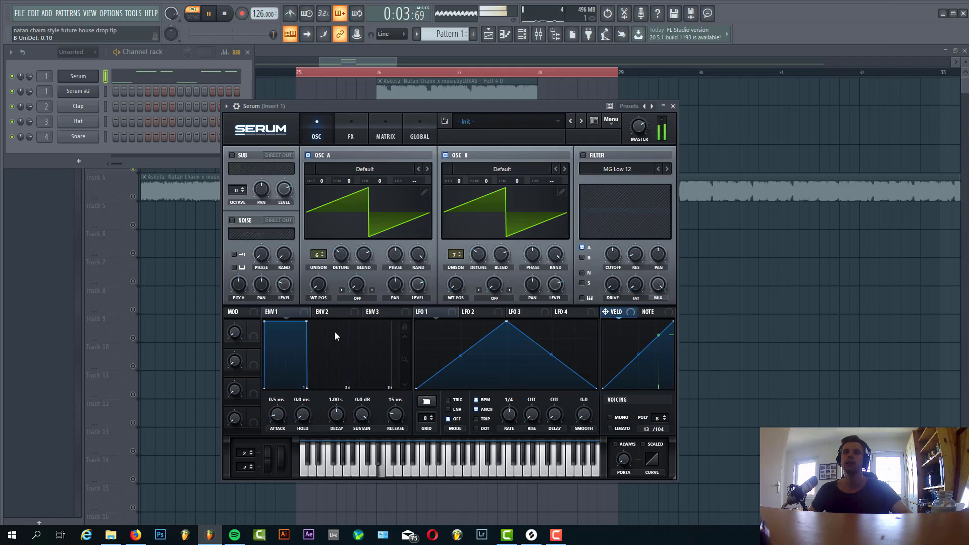
Shape Envelope 1 with a decay of 573 ms, a sustain of -11.6 dB and a release of 135 ms.
{"action": "left_click", "coordinate": [297, 316]}
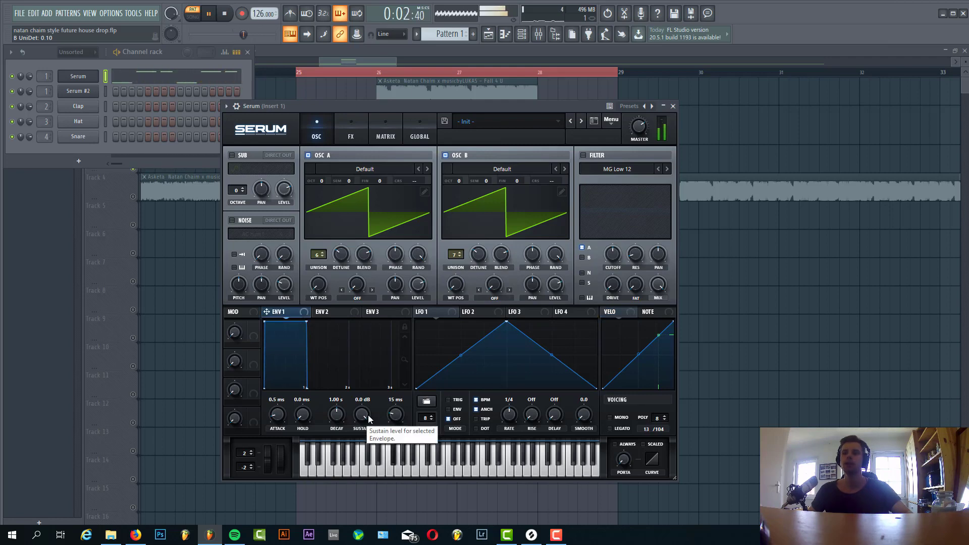
{"action": "left_click_drag", "start_coordinate": [336, 415], "coordinate": [357, 462]}
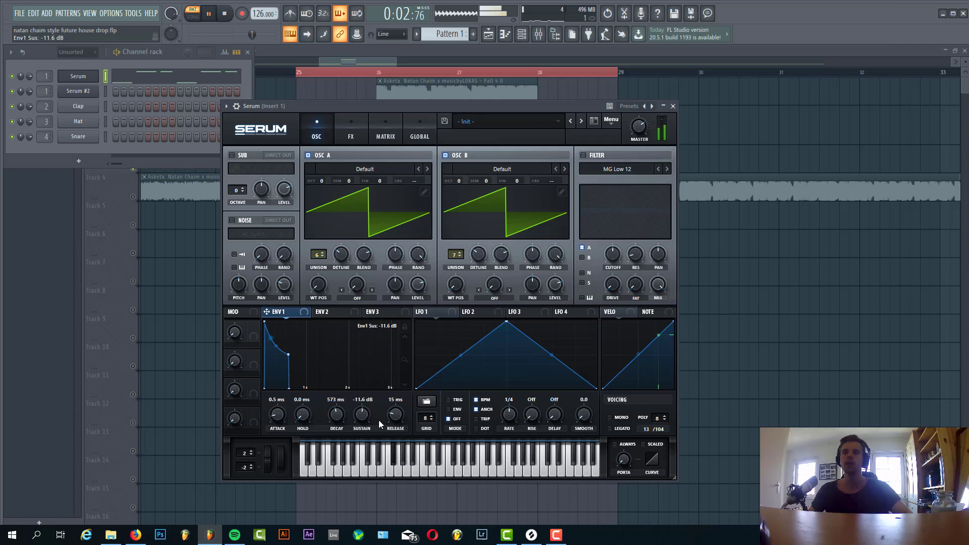
{"action": "scroll", "coordinate": [393, 417], "scroll_direction": "up", "scroll_amount": 4}
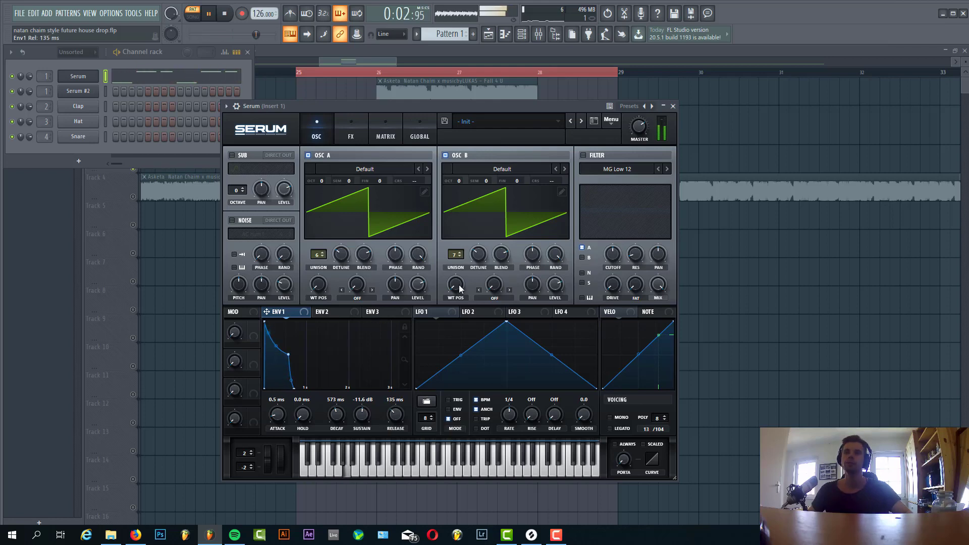
Set Oscillator B's warp mode to FM (from A) and modulate the warp amount with Envelope 1 at 36.
{"action": "left_click", "coordinate": [487, 298]}
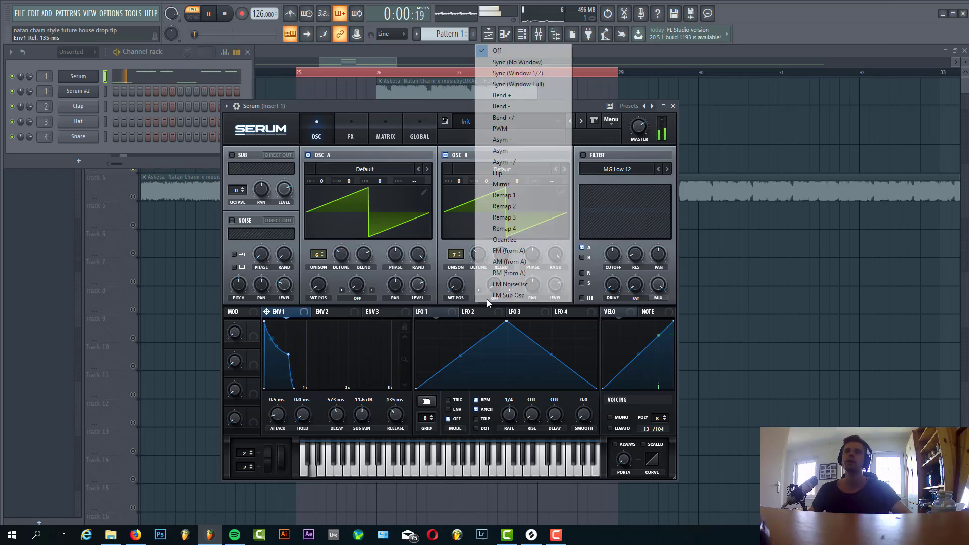
{"action": "left_click", "coordinate": [508, 250]}
{"action": "left_click_drag", "start_coordinate": [510, 232], "coordinate": [476, 305]}
Enable mono, legato and always-on portamento, with a portamento time of 43 ms.
{"action": "left_click", "coordinate": [618, 417]}
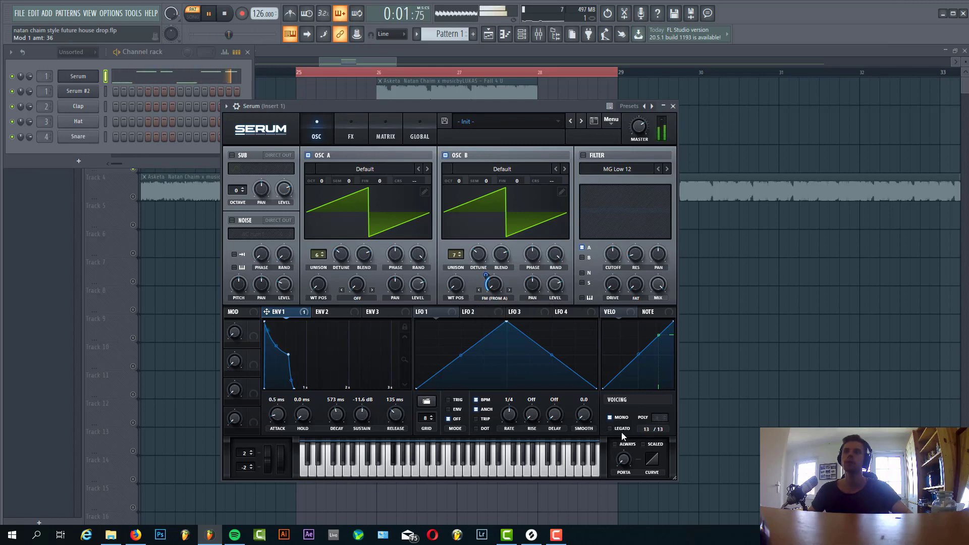
{"action": "left_click", "coordinate": [618, 429]}
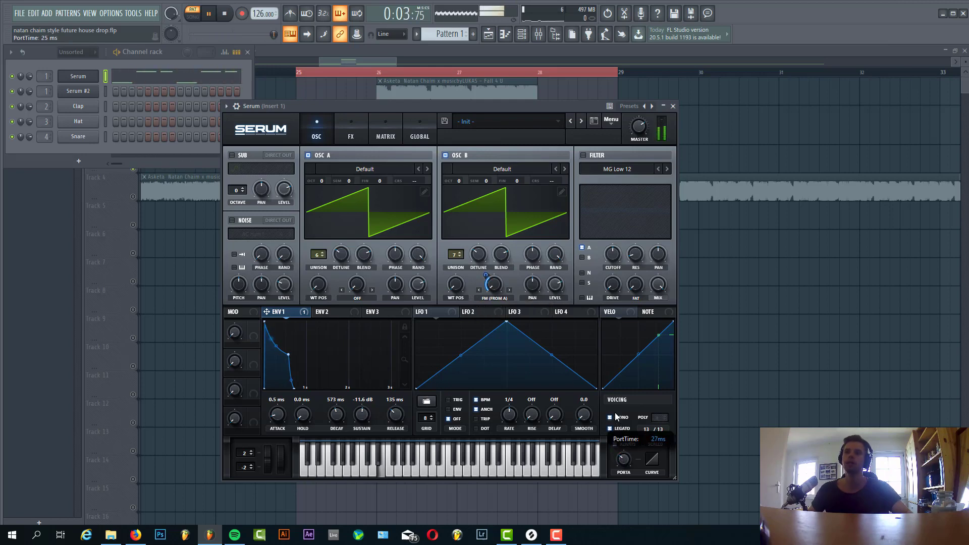
{"action": "left_click_drag", "start_coordinate": [615, 417], "coordinate": [615, 410]}
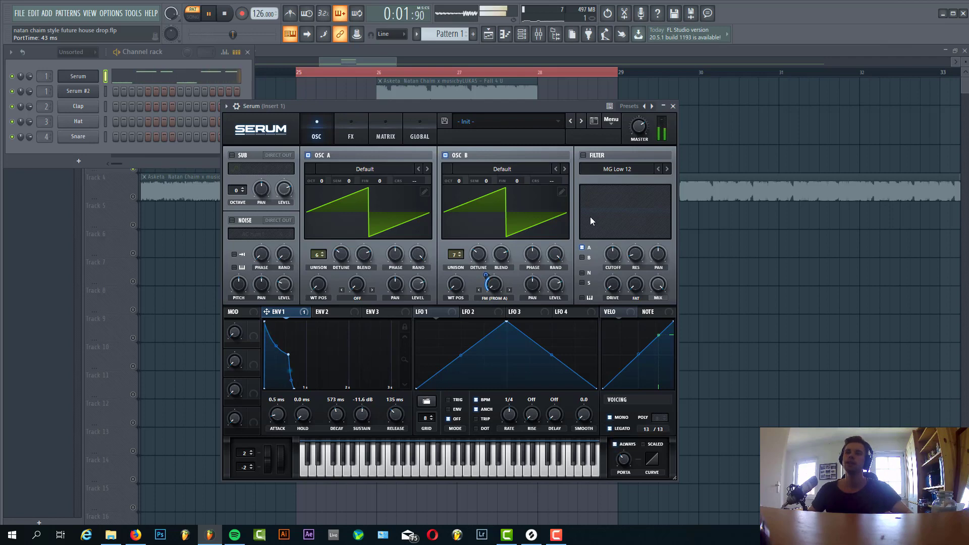
Enable the filter as MG Low 24 and route Oscillator B through it.
{"action": "left_click", "coordinate": [583, 155]}
{"action": "left_click", "coordinate": [667, 169]}
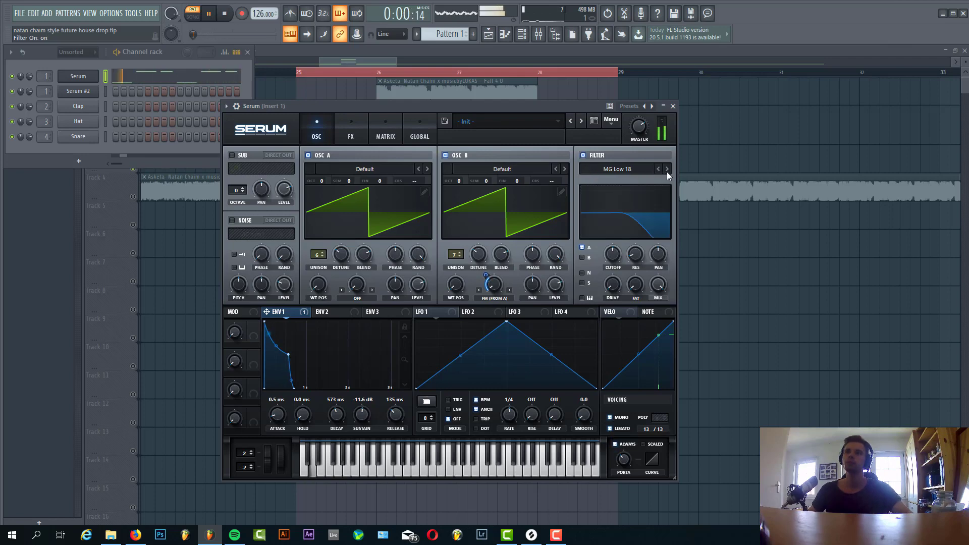
{"action": "left_click", "coordinate": [585, 258]}
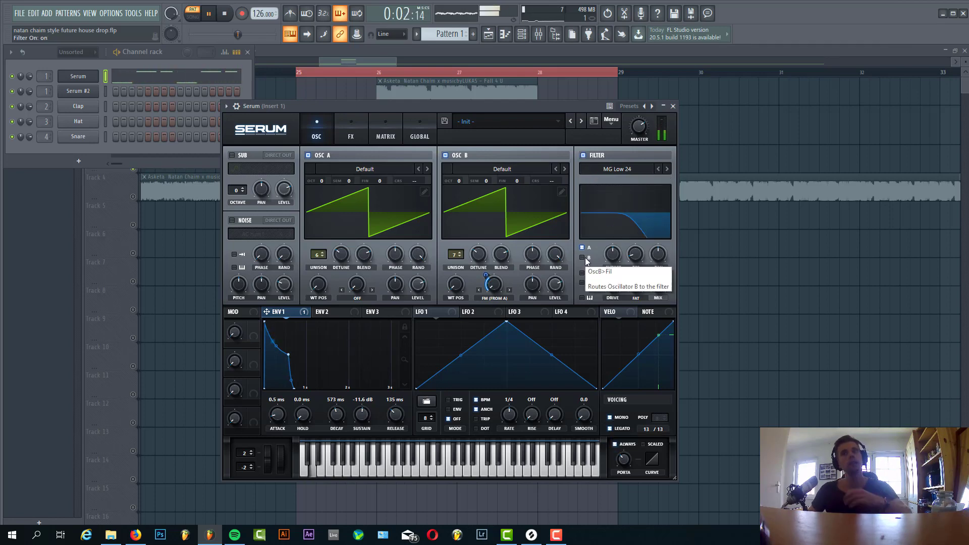
Modulate the filter cutoff strongly with Envelope 1, and set the filter's drive to 16% and fat to 12%.
{"action": "left_click_drag", "start_coordinate": [604, 252], "coordinate": [605, 242]}
{"action": "left_click_drag", "start_coordinate": [279, 314], "coordinate": [612, 254]}
{"action": "left_click", "coordinate": [381, 135]}
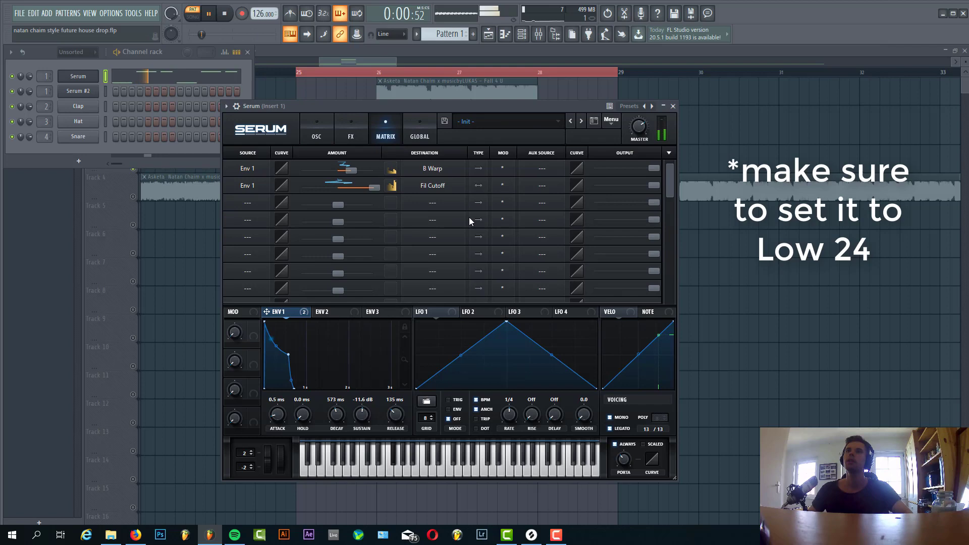
{"action": "left_click", "coordinate": [315, 135]}
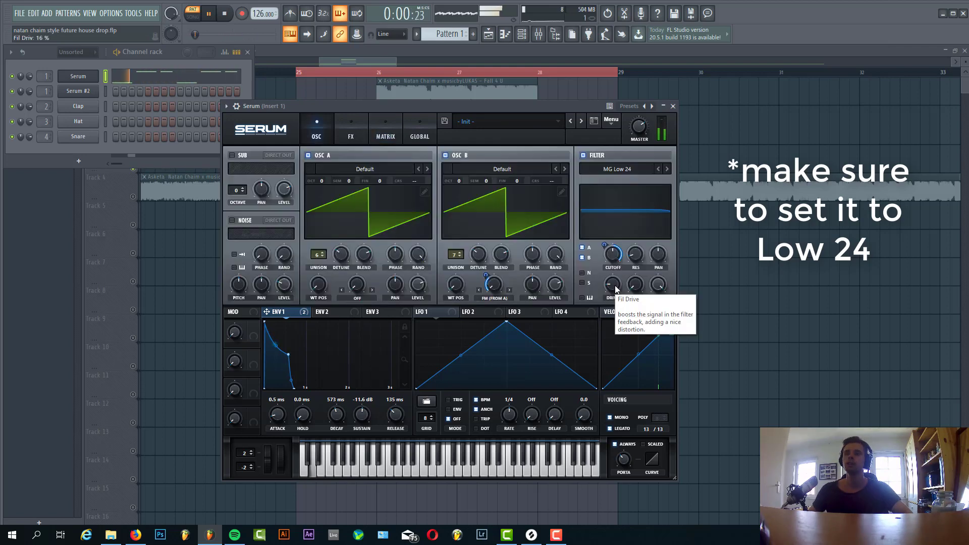
{"action": "left_click_drag", "start_coordinate": [630, 285], "coordinate": [630, 282]}
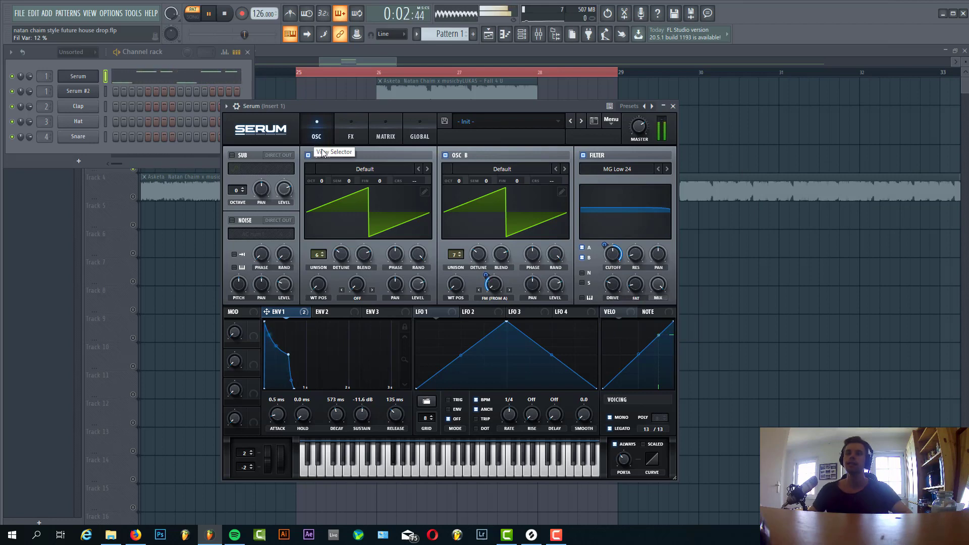
Add the Hyper/Dimension effect with Hyper mix at 18% and Dimension size at 32%, adjusting the Dimension mix.
{"action": "left_click", "coordinate": [335, 132]}
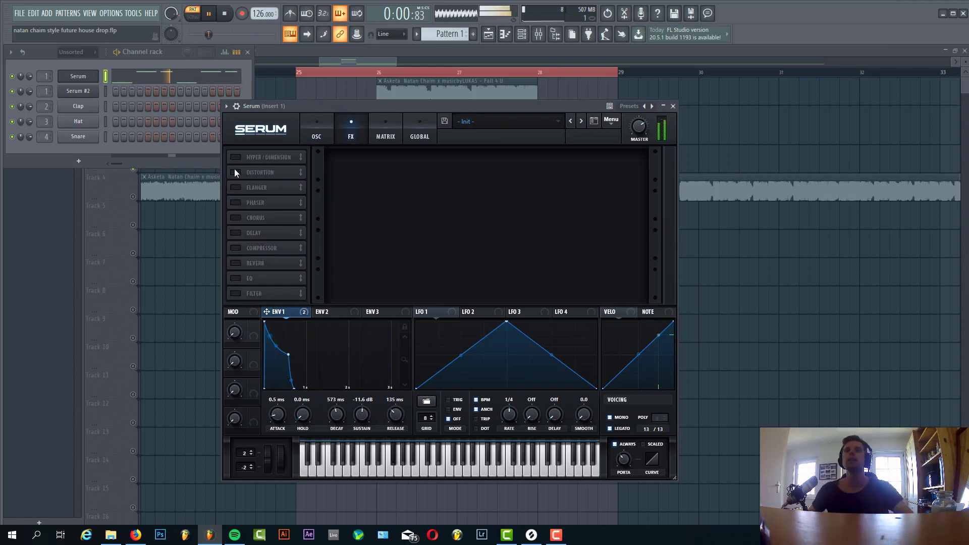
{"action": "left_click", "coordinate": [235, 157]}
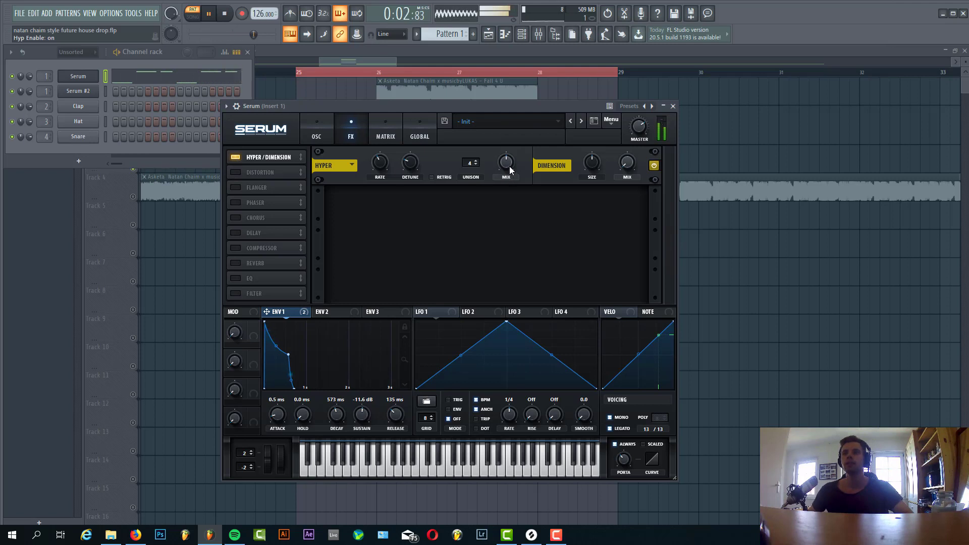
{"action": "left_click_drag", "start_coordinate": [509, 171], "coordinate": [498, 194]}
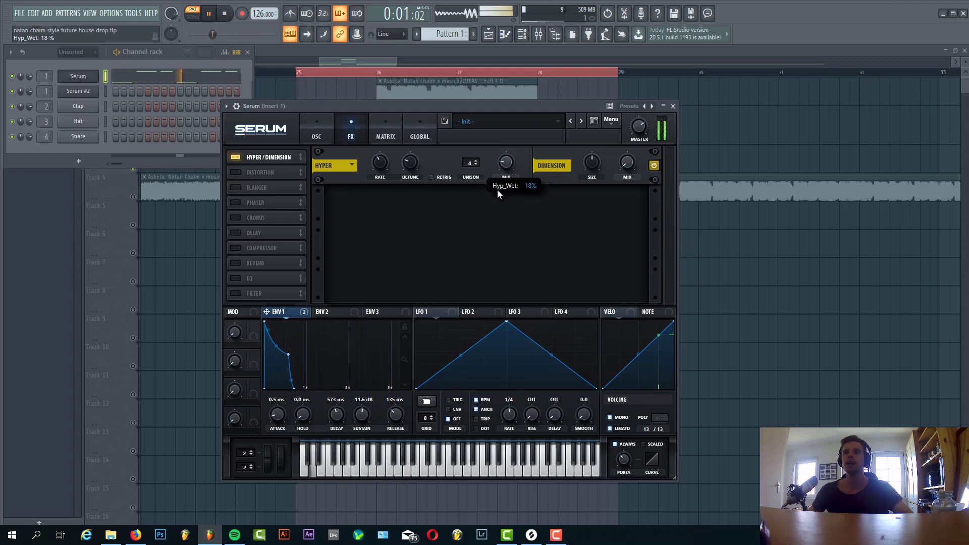
{"action": "left_click_drag", "start_coordinate": [628, 158], "coordinate": [631, 142]}
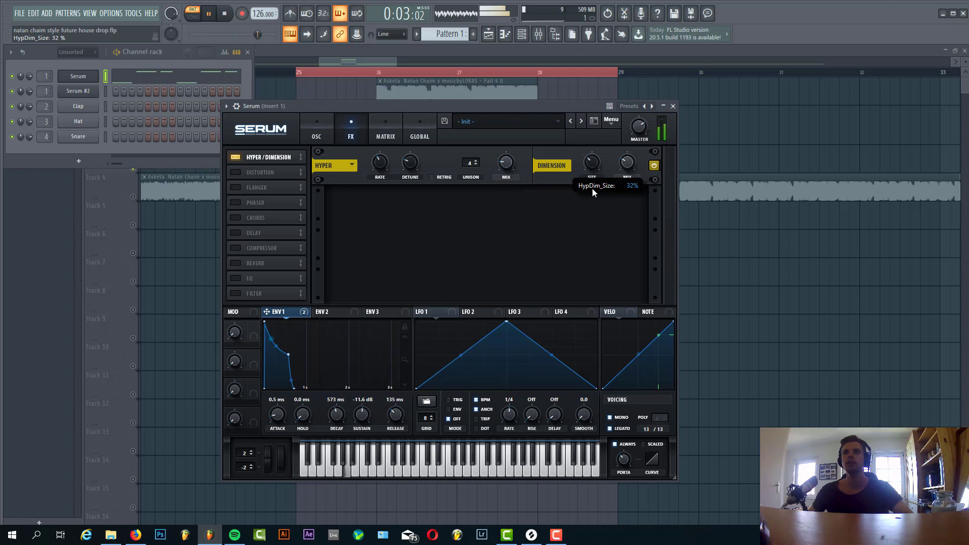
Add the Distortion effect in HardClip mode with drive at 72%.
{"action": "left_click", "coordinate": [235, 172]}
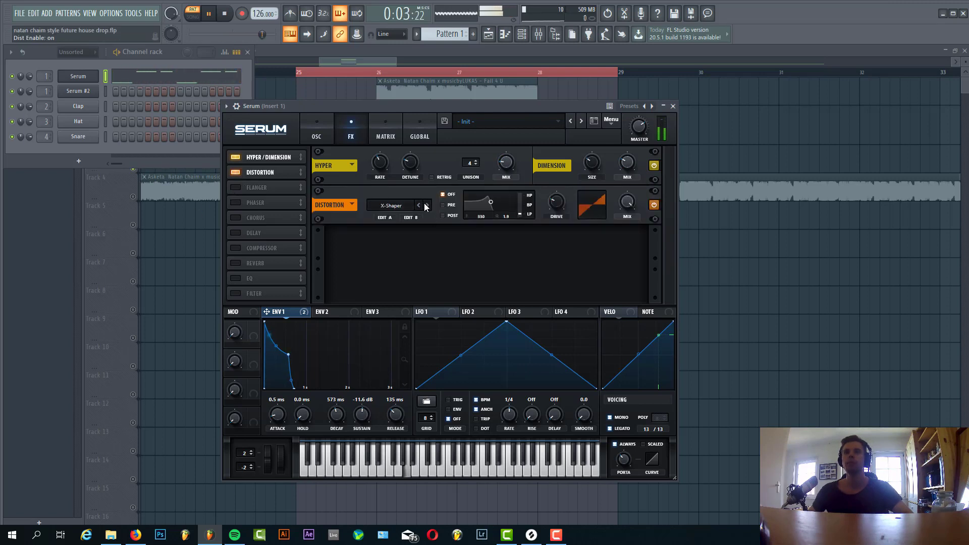
{"action": "left_click", "coordinate": [399, 205]}
{"action": "left_click", "coordinate": [406, 238]}
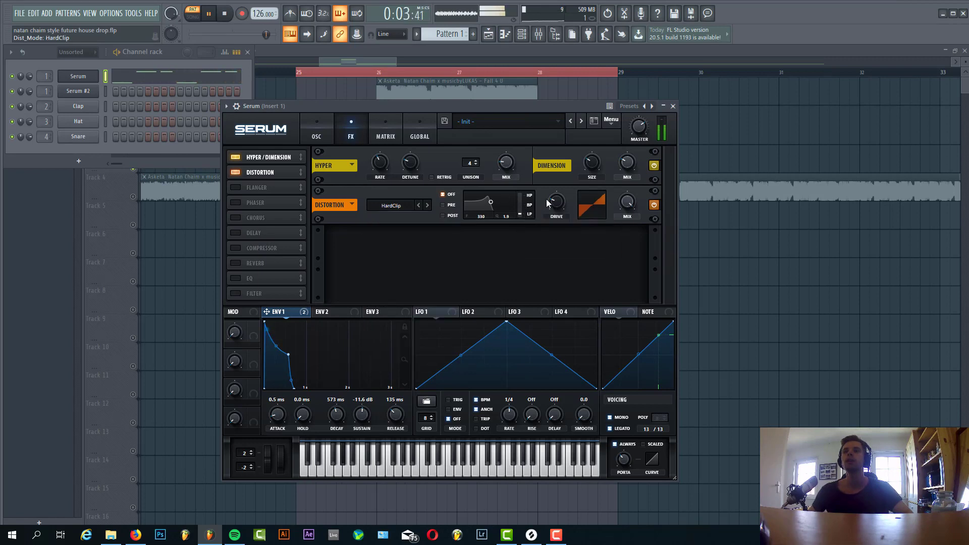
{"action": "left_click_drag", "start_coordinate": [556, 202], "coordinate": [551, 151]}
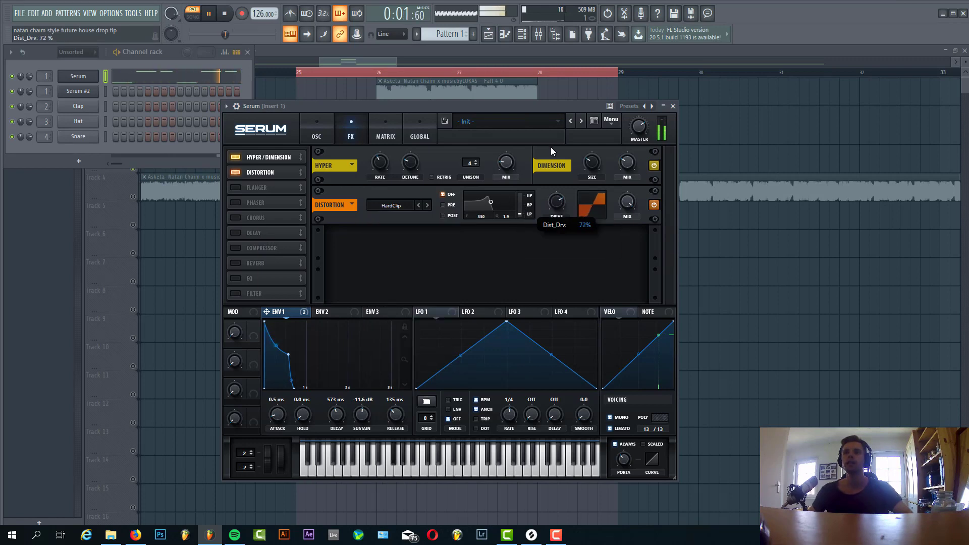
Add the Chorus effect with its mix at 33% and move it directly below Distortion in the effects order.
{"action": "left_click", "coordinate": [241, 217]}
{"action": "left_click_drag", "start_coordinate": [629, 241], "coordinate": [569, 197]}
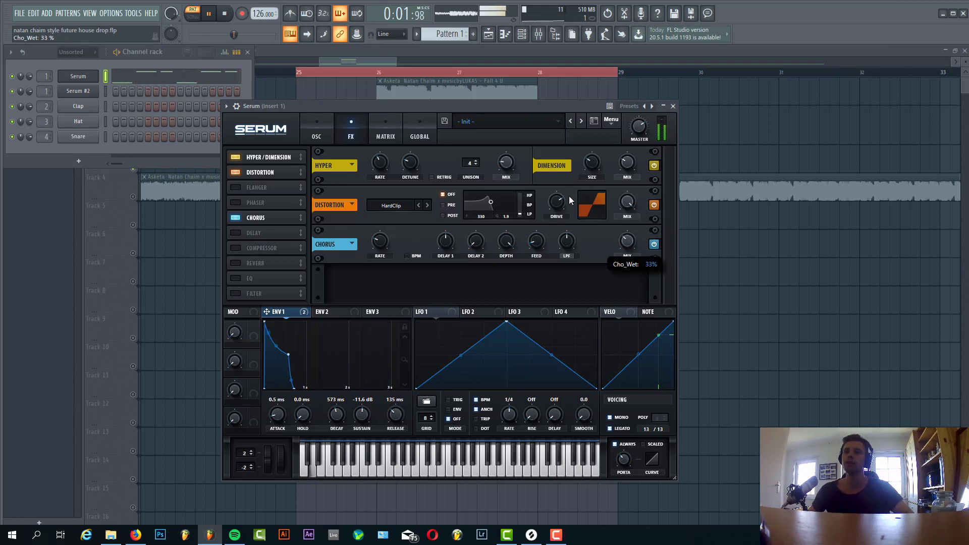
{"action": "left_click_drag", "start_coordinate": [248, 217], "coordinate": [263, 187]}
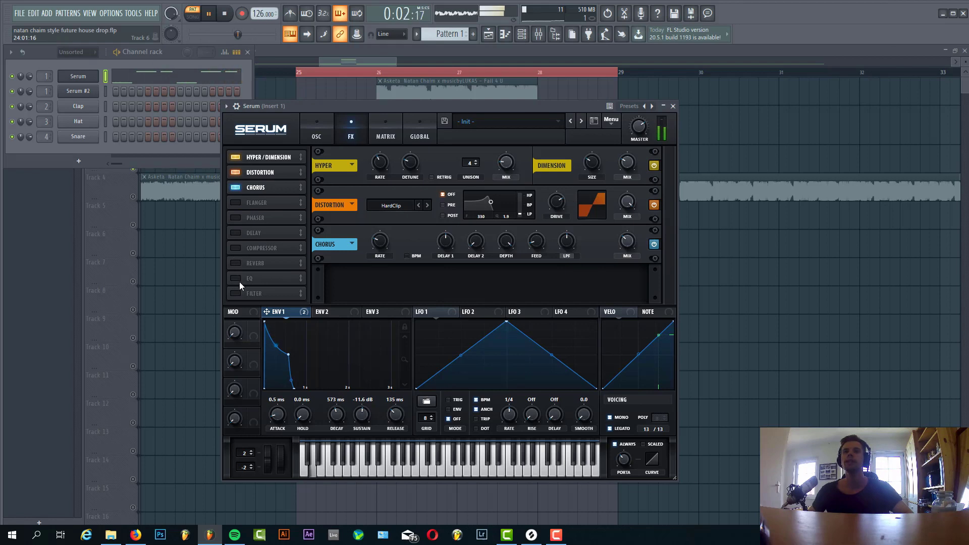
Add the EQ effect directly below Chorus and set its low band to the low-cut LPF type at 309 Hz.
{"action": "left_click", "coordinate": [252, 279]}
{"action": "left_click_drag", "start_coordinate": [255, 277], "coordinate": [259, 196]}
{"action": "left_click", "coordinate": [456, 293]}
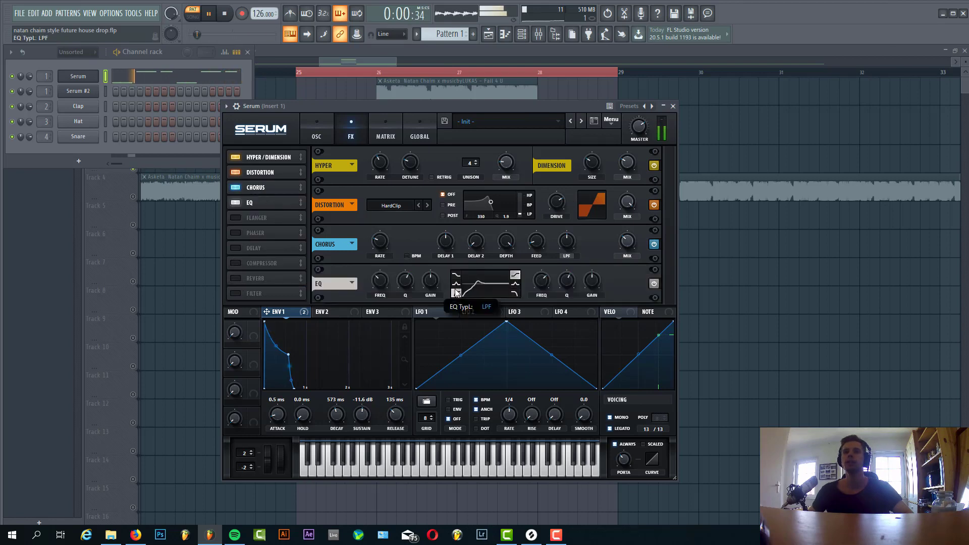
{"action": "left_click_drag", "start_coordinate": [430, 282], "coordinate": [379, 285]}
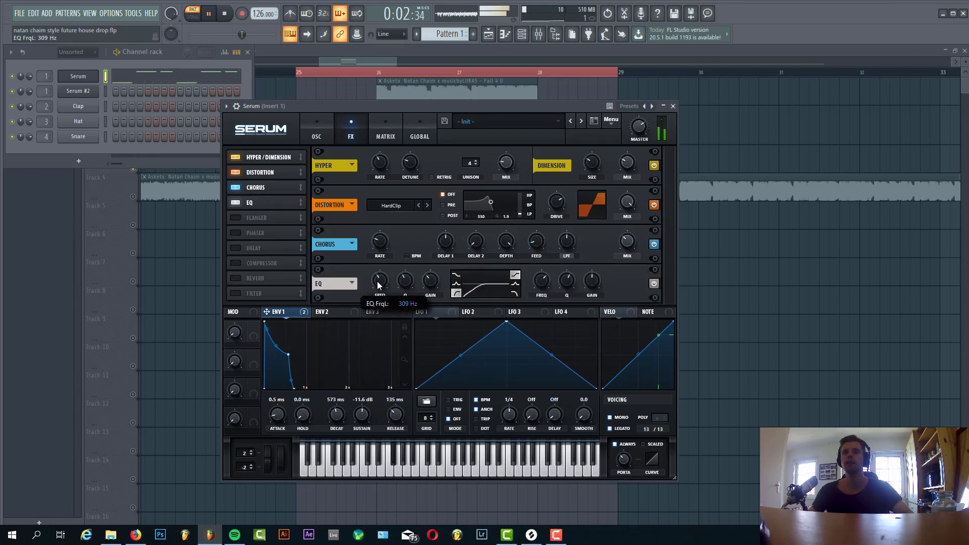
Adjust the EQ's high-band frequency and set its high-band gain to 2.3 dB.
{"action": "left_click_drag", "start_coordinate": [593, 282], "coordinate": [594, 269]}
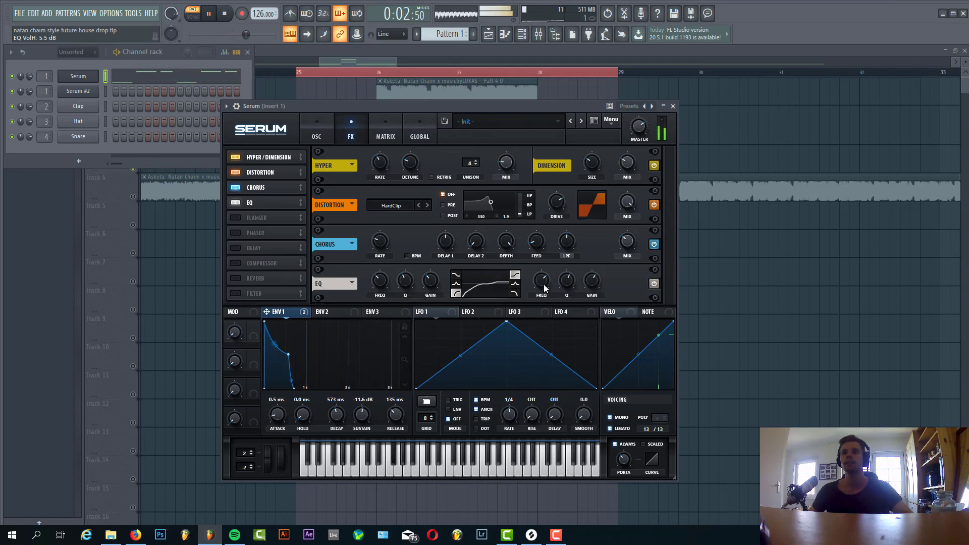
{"action": "mouse_move", "coordinate": [545, 283]}
{"action": "left_click_drag", "start_coordinate": [546, 281], "coordinate": [589, 283]}
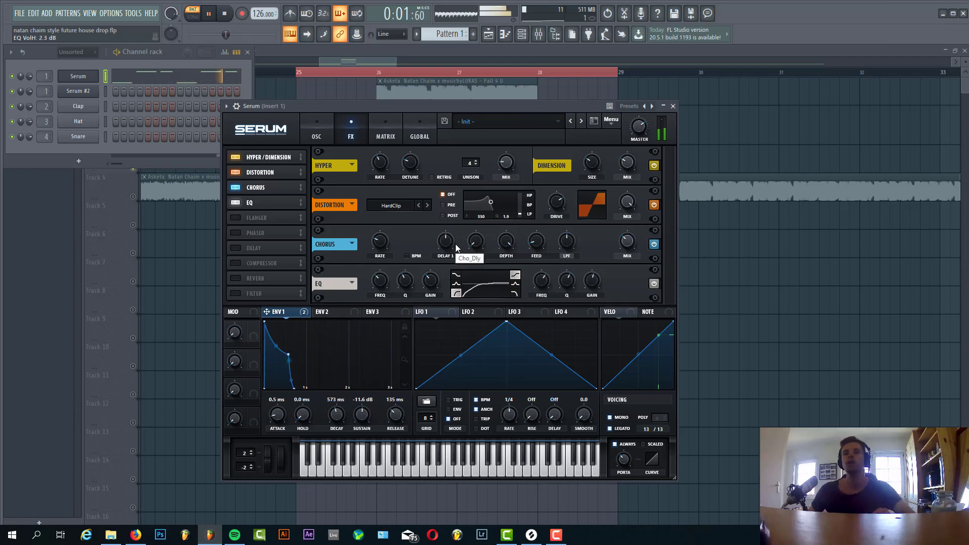
Add a Ping-Pong Delay with right time 1/8 and its filter at 18000 with 0.8 width, adjusting the mix.
{"action": "left_click", "coordinate": [236, 250]}
{"action": "left_click", "coordinate": [261, 249]}
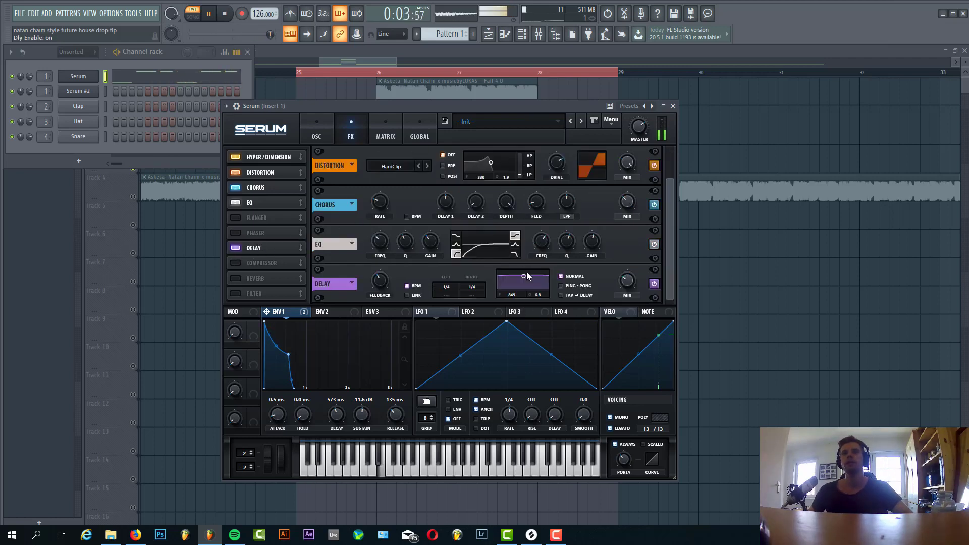
{"action": "left_click_drag", "start_coordinate": [477, 289], "coordinate": [477, 296]}
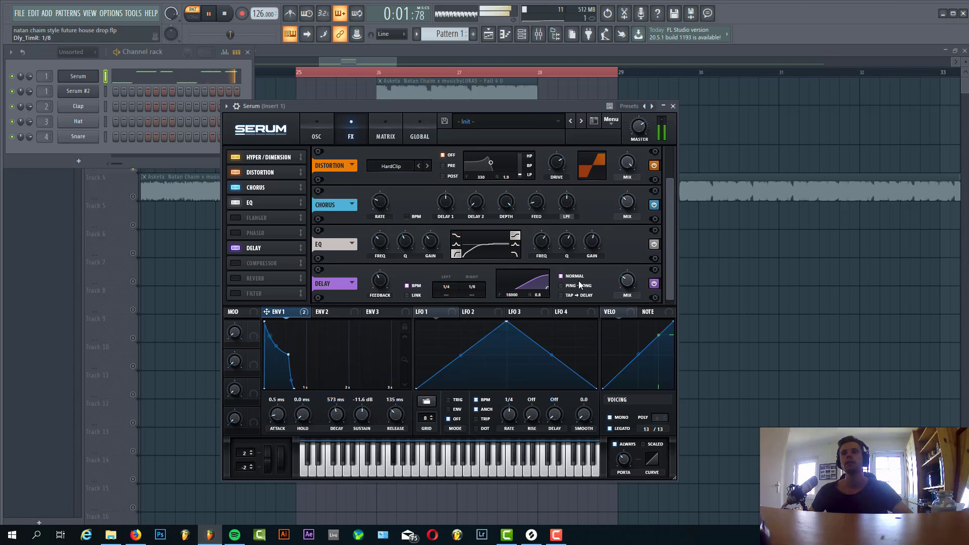
{"action": "left_click_drag", "start_coordinate": [628, 280], "coordinate": [628, 281]}
{"action": "left_click", "coordinate": [562, 286]}
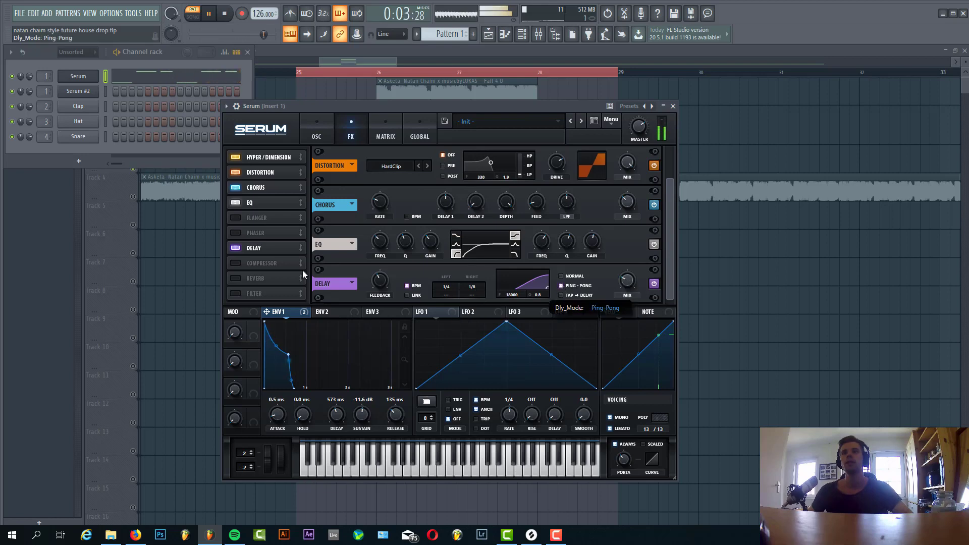
Add the Reverb effect directly below Delay and set its low cut to 24%.
{"action": "left_click", "coordinate": [235, 278]}
{"action": "left_click_drag", "start_coordinate": [253, 278], "coordinate": [259, 258]}
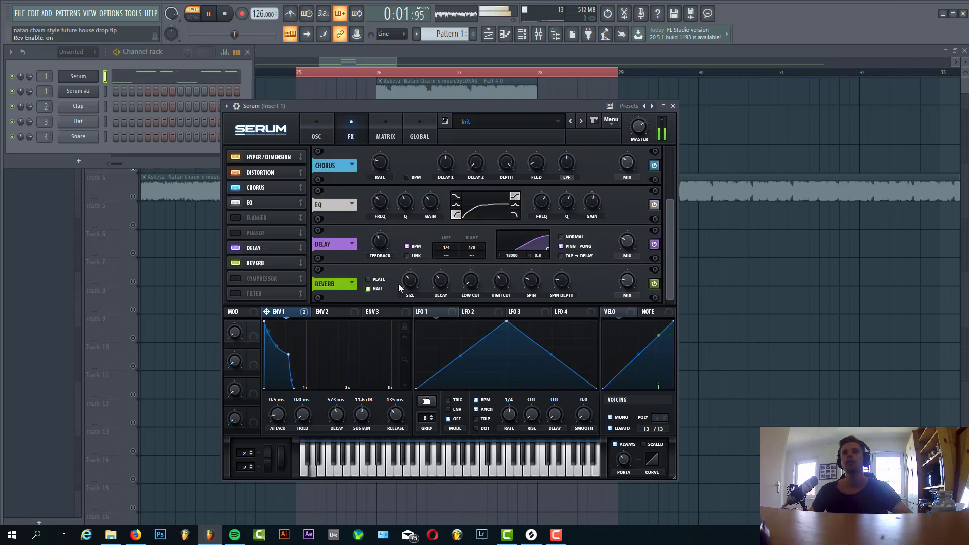
{"action": "left_click_drag", "start_coordinate": [471, 284], "coordinate": [471, 272]}
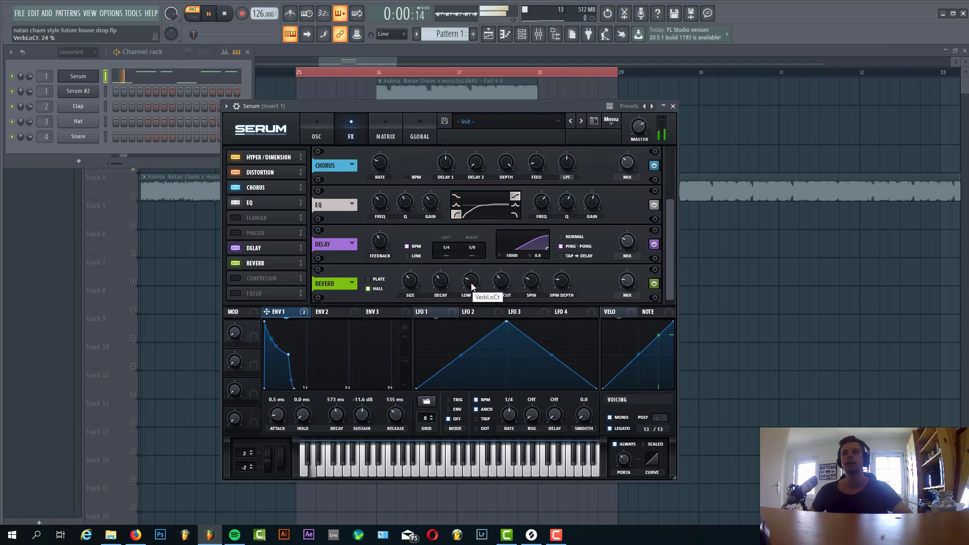
Add the Compressor effect and adjust its attack, threshold and makeup gain.
{"action": "left_click", "coordinate": [244, 278]}
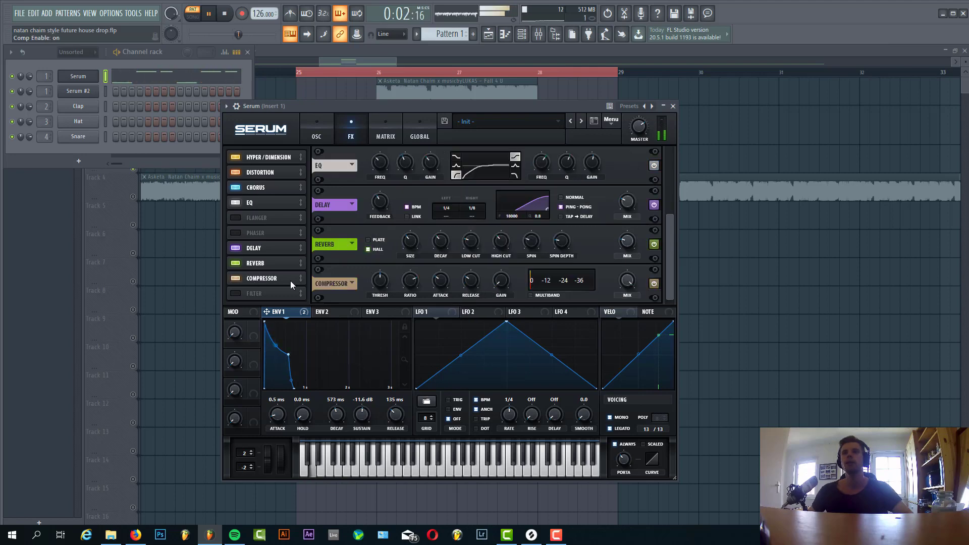
{"action": "left_click_drag", "start_coordinate": [501, 282], "coordinate": [504, 288]}
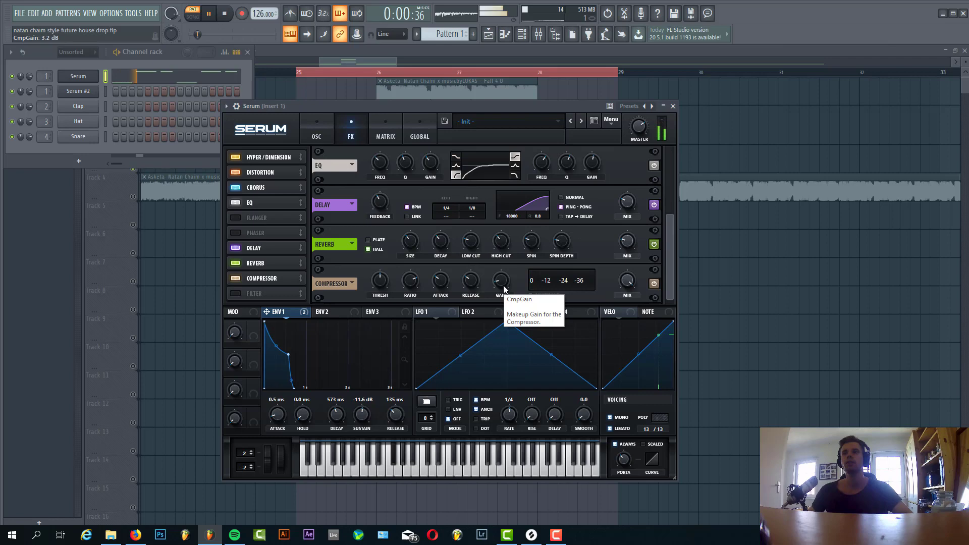
{"action": "left_click_drag", "start_coordinate": [439, 286], "coordinate": [439, 290]}
{"action": "left_click_drag", "start_coordinate": [504, 283], "coordinate": [506, 285]}
{"action": "left_click_drag", "start_coordinate": [380, 283], "coordinate": [378, 301]}
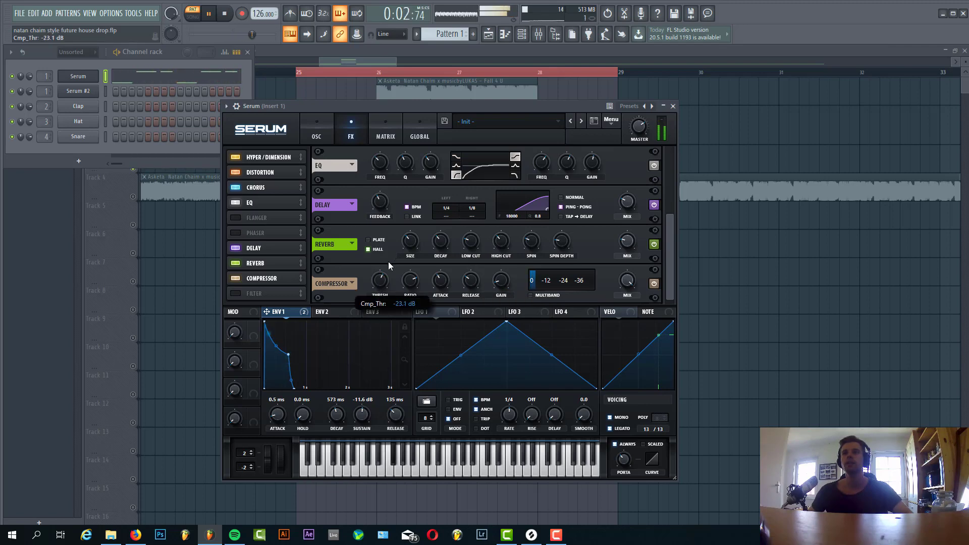
{"action": "left_click_drag", "start_coordinate": [502, 285], "coordinate": [505, 275]}
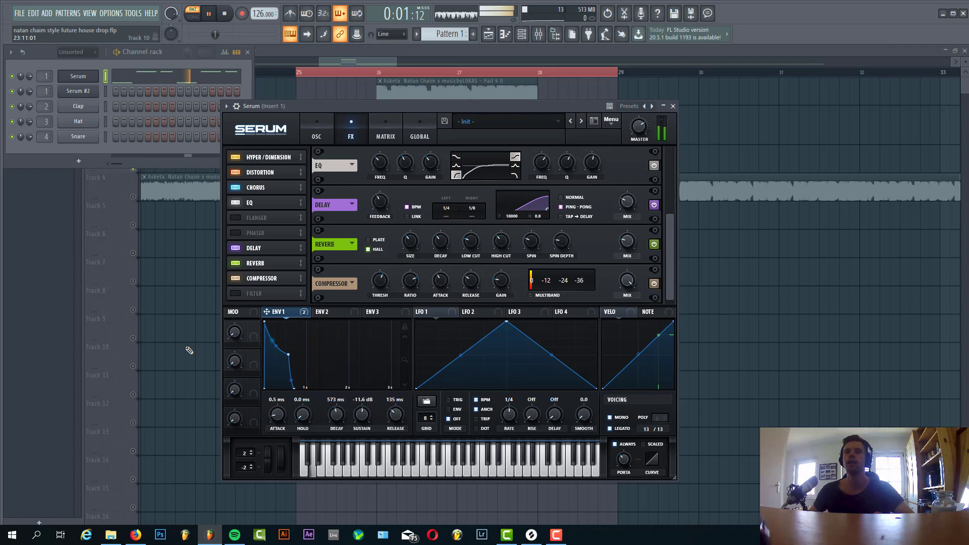
Return to the playlist and switch playback to Pattern 2 with the Serum #2 patch open.
{"action": "key", "text": "F5"}
{"action": "key", "text": "space"}
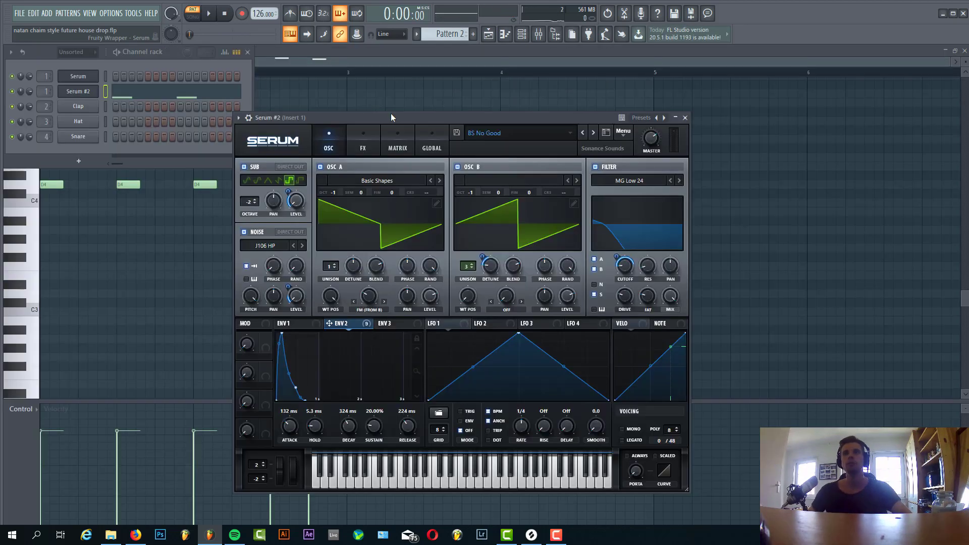
{"action": "left_click_drag", "start_coordinate": [391, 113], "coordinate": [390, 93]}
{"action": "key", "text": "space"}
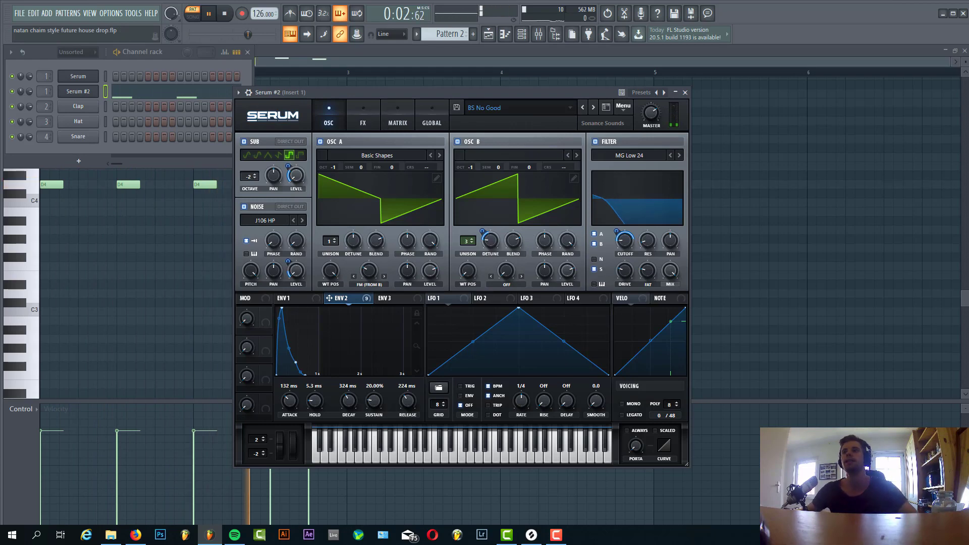
Turn off the filter, oscillator B, sub and noise in Serum #2 to isolate oscillator A.
{"action": "left_click", "coordinate": [595, 141]}
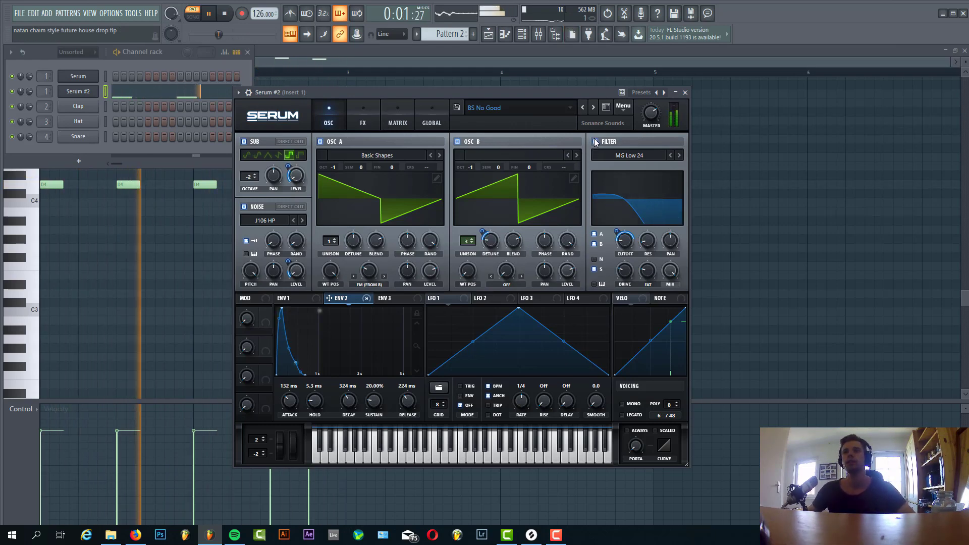
{"action": "left_click", "coordinate": [457, 142]}
{"action": "left_click", "coordinate": [244, 142]}
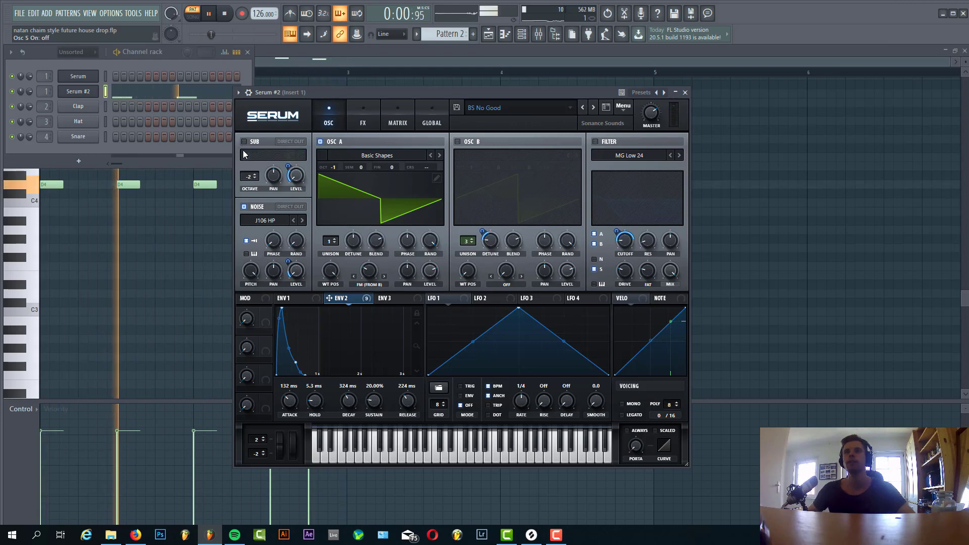
{"action": "left_click", "coordinate": [243, 206]}
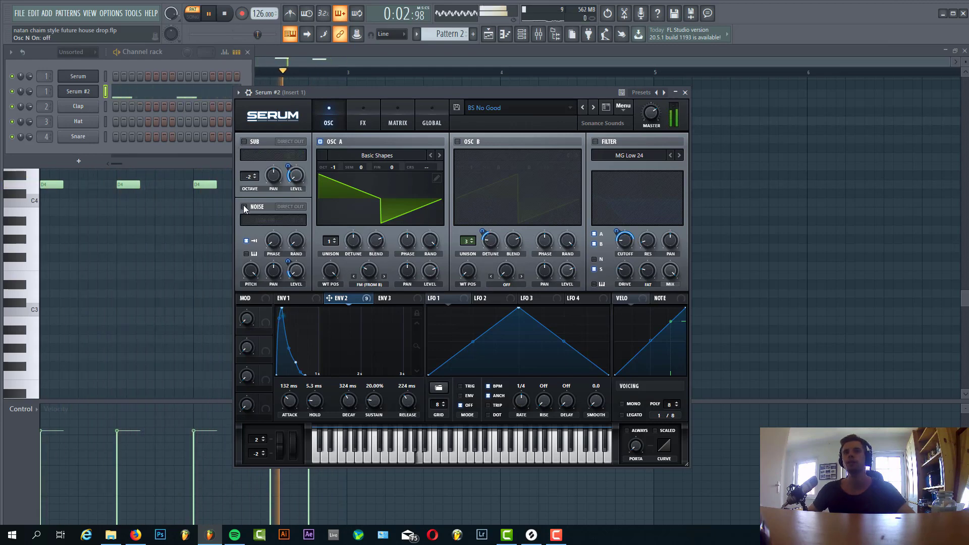
Examine Envelope 1's settings and oscillator A's wavetable position.
{"action": "mouse_move", "coordinate": [352, 299]}
{"action": "left_click", "coordinate": [305, 298]}
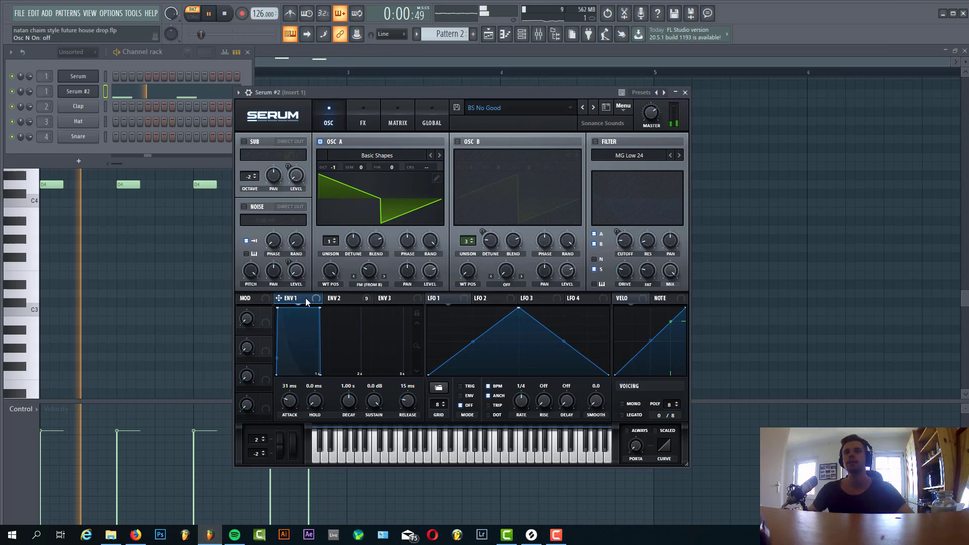
{"action": "left_click", "coordinate": [332, 270]}
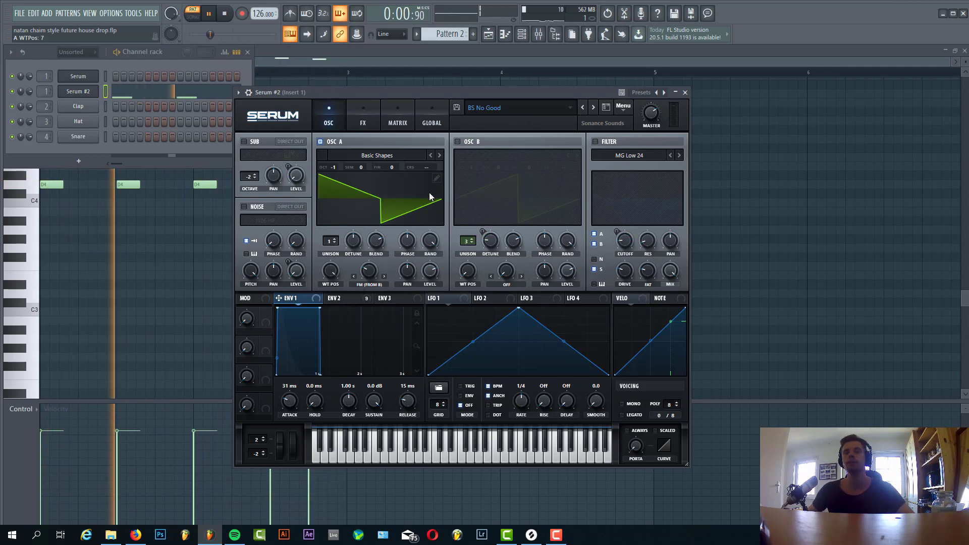
Bypass the Distortion, Chorus, Filter, Compressor, Reverb and EQ effects in Serum #2.
{"action": "left_click", "coordinate": [362, 117]}
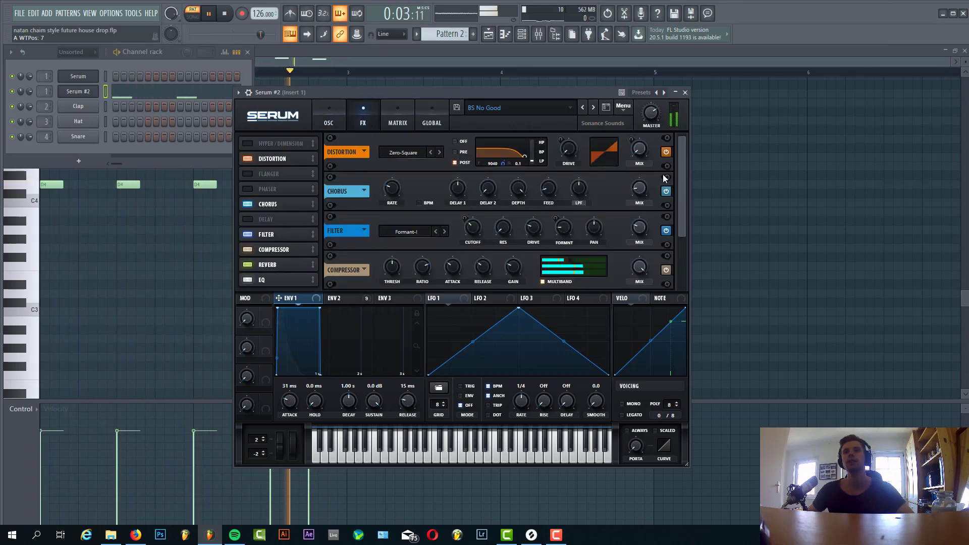
{"action": "left_click", "coordinate": [666, 152]}
{"action": "left_click", "coordinate": [666, 191]}
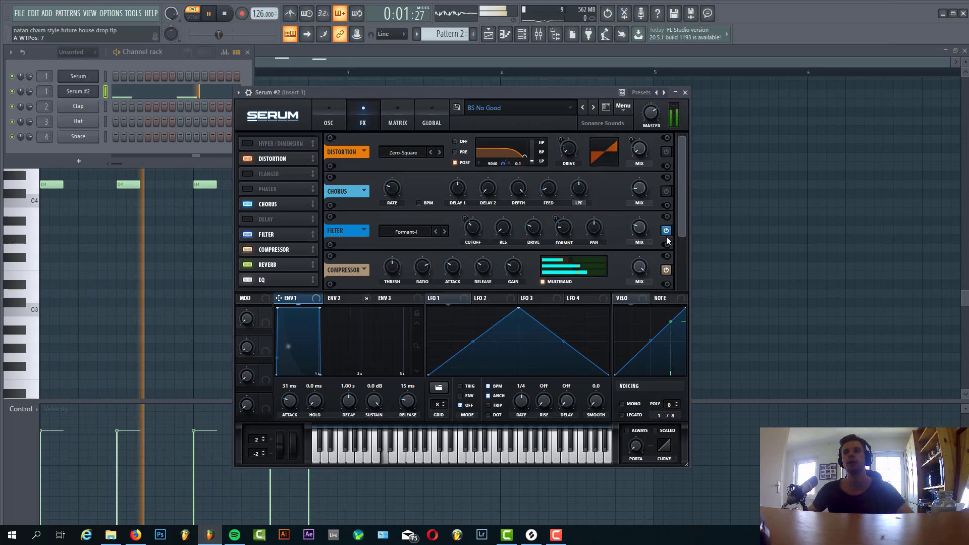
{"action": "left_click", "coordinate": [666, 270]}
{"action": "left_click", "coordinate": [666, 230]}
{"action": "left_click_drag", "start_coordinate": [687, 217], "coordinate": [671, 366]}
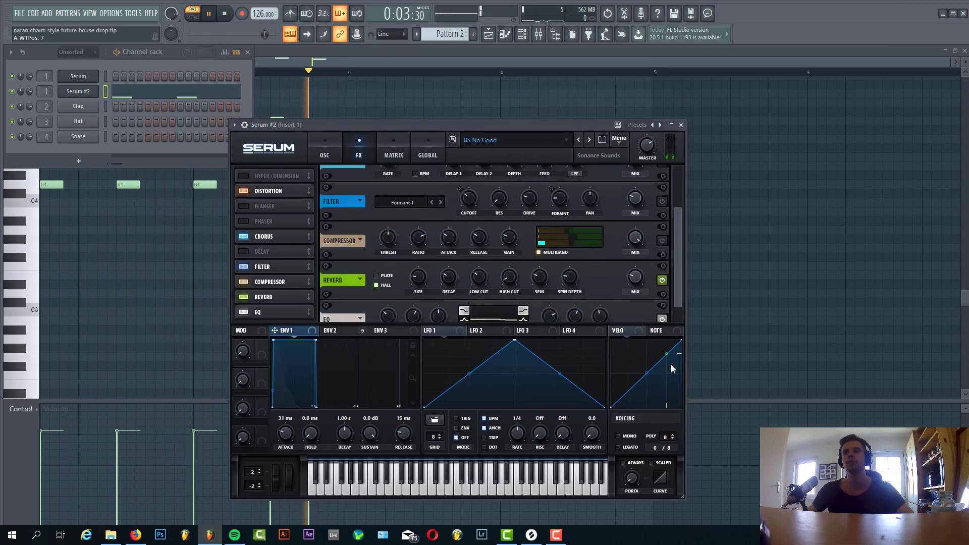
{"action": "left_click", "coordinate": [662, 263]}
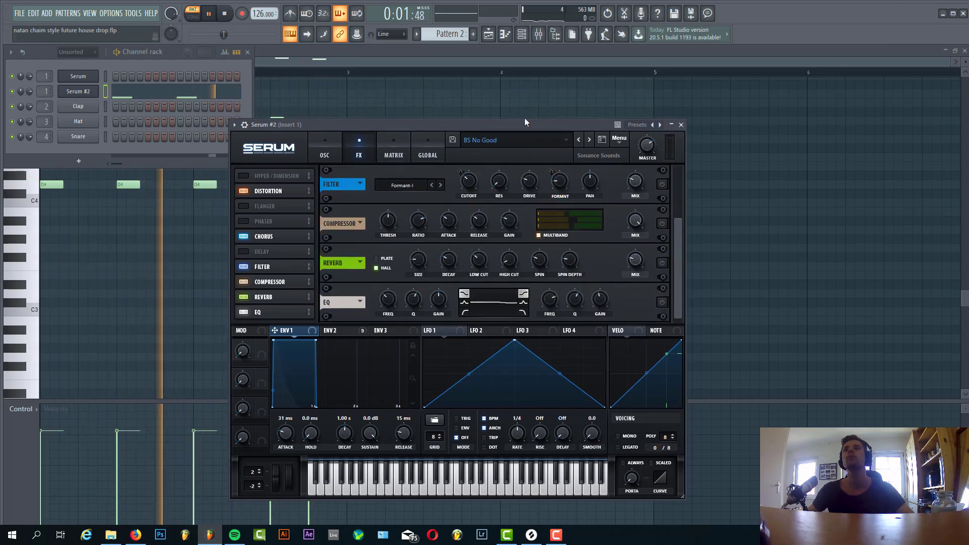
Turn oscillator B back on and sweep oscillator A's FM (From B) warp up to 85% and back down.
{"action": "left_click_drag", "start_coordinate": [525, 124], "coordinate": [574, 83]}
{"action": "left_click", "coordinate": [365, 105]}
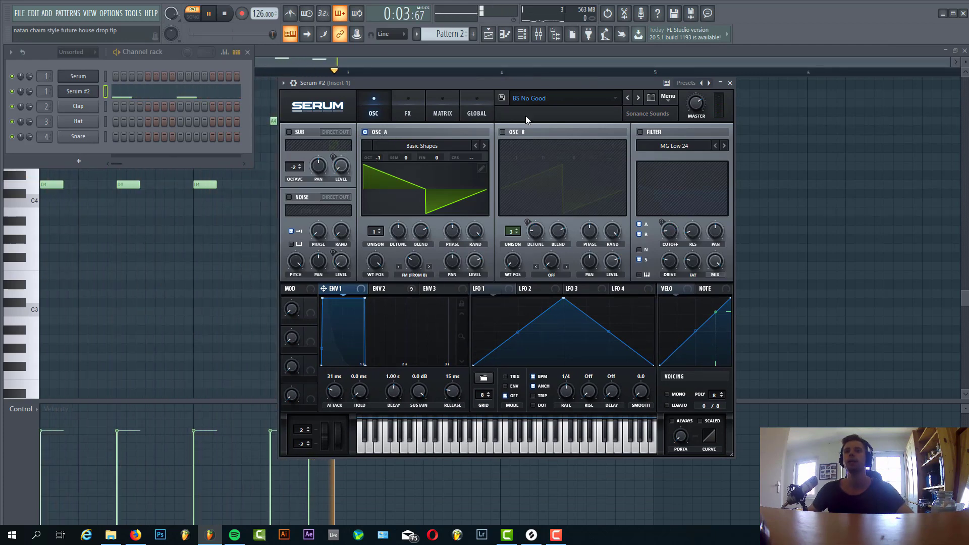
{"action": "left_click", "coordinate": [500, 133]}
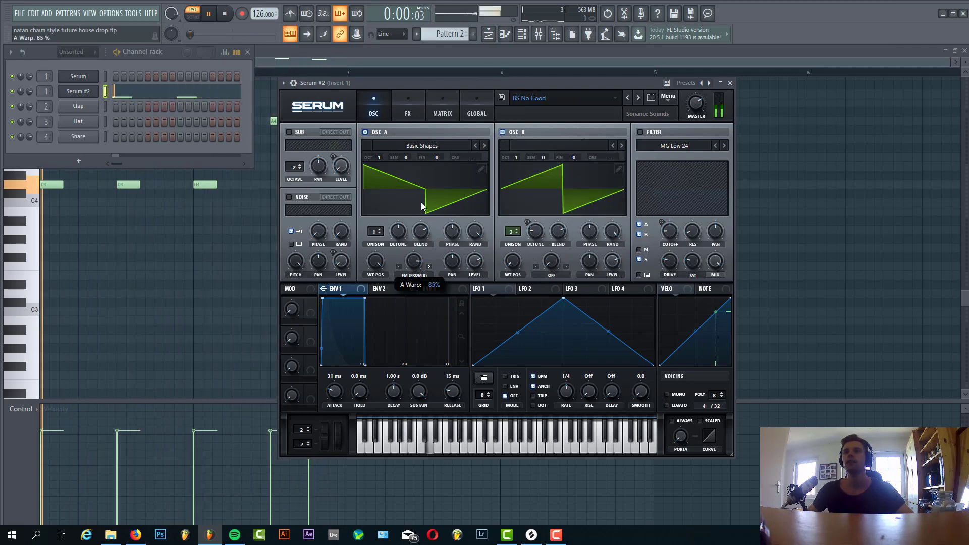
{"action": "left_click_drag", "start_coordinate": [421, 203], "coordinate": [384, 234]}
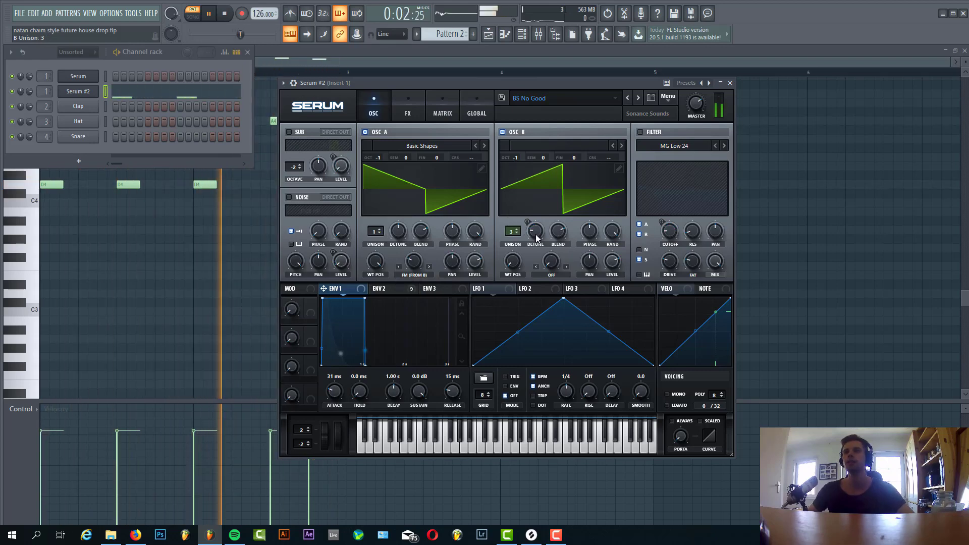
Display Envelope 2 and check its modulation of oscillator B's unison detune.
{"action": "left_click", "coordinate": [403, 288]}
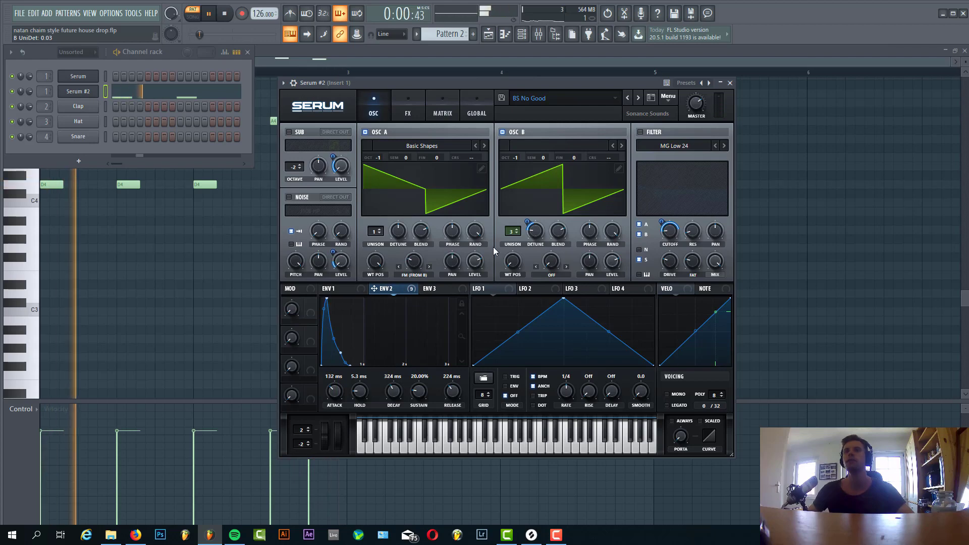
{"action": "left_click_drag", "start_coordinate": [534, 231], "coordinate": [522, 214]}
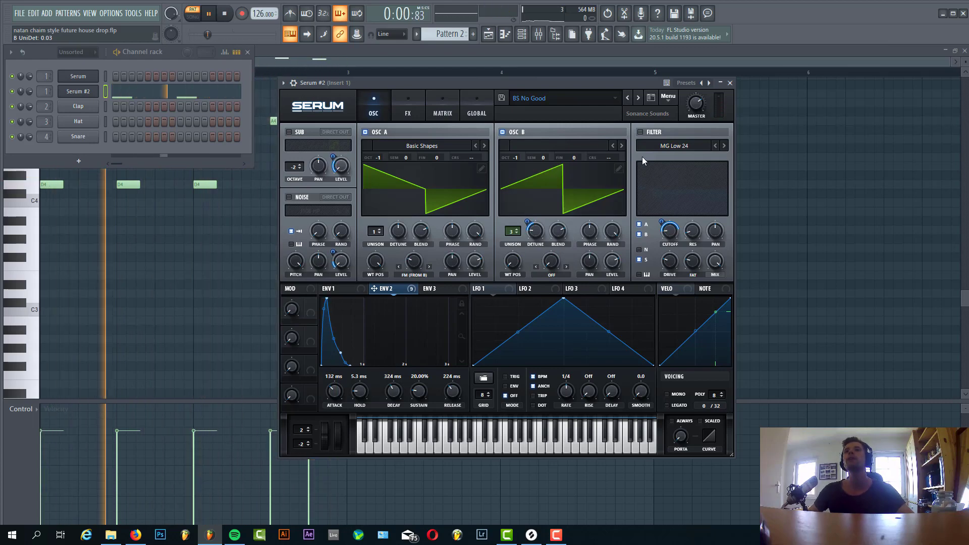
Turn the sub and noise oscillators back on and set Envelope 2's modulation of the noise level to 23.
{"action": "left_click", "coordinate": [288, 132]}
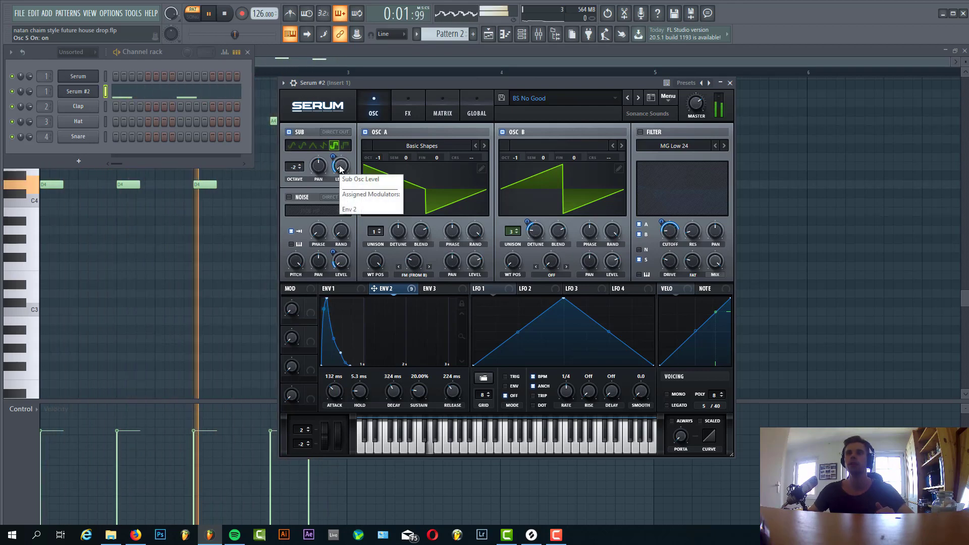
{"action": "left_click", "coordinate": [289, 197]}
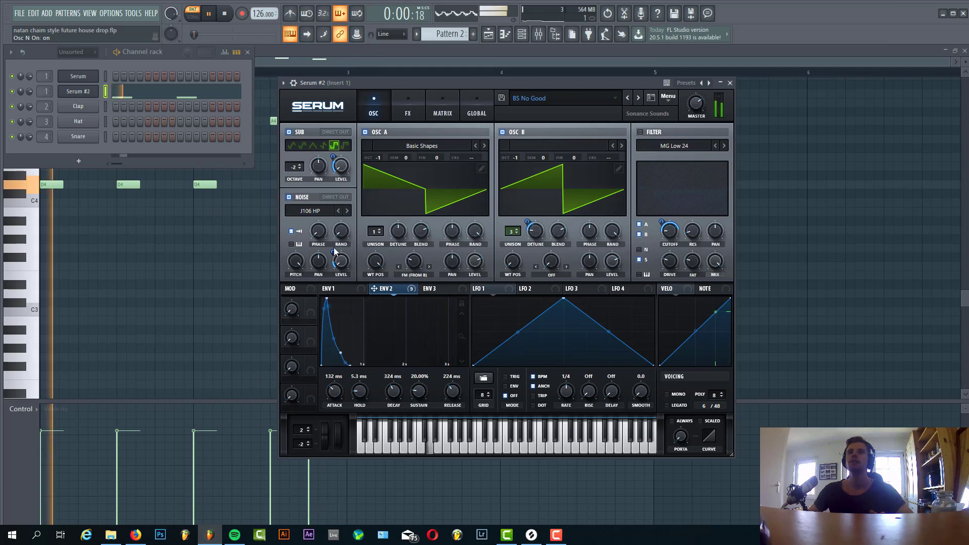
{"action": "mouse_move", "coordinate": [334, 249]}
{"action": "left_mouse_down"}
{"action": "mouse_move", "coordinate": [346, 228]}
{"action": "mouse_move", "coordinate": [327, 237]}
{"action": "left_mouse_up"}
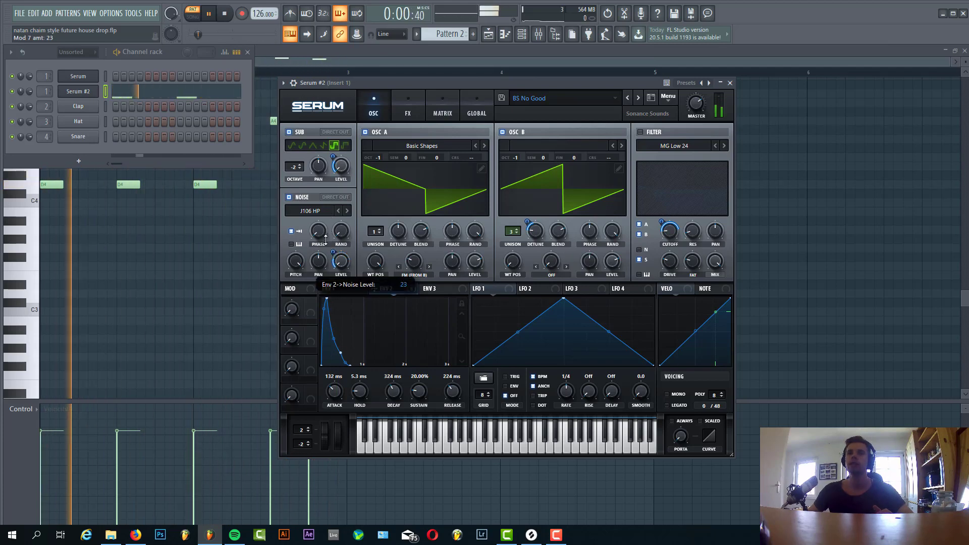
Turn the filter back on, set Envelope 2's attack to 108 ms and keep the filter cutoff at 28 Hz.
{"action": "left_click", "coordinate": [640, 131]}
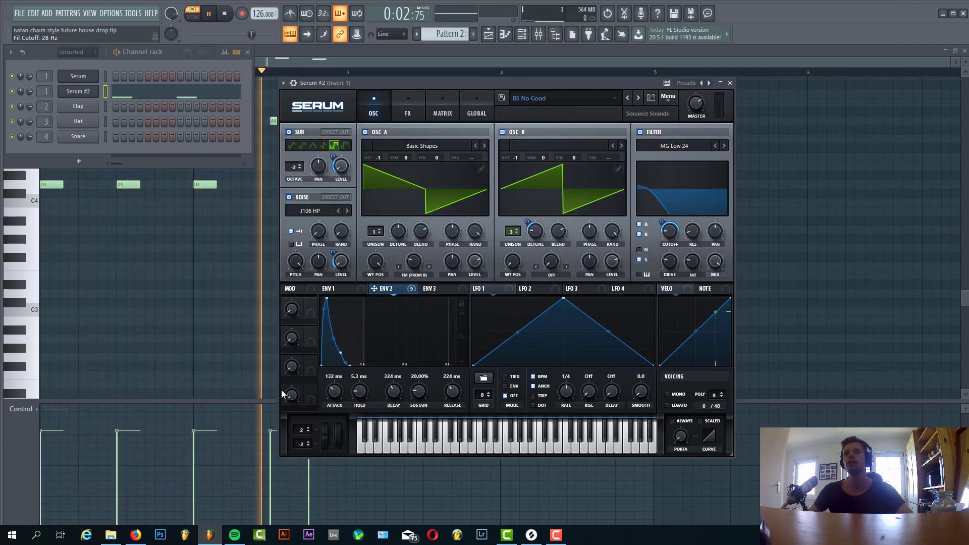
{"action": "left_click_drag", "start_coordinate": [337, 393], "coordinate": [395, 389]}
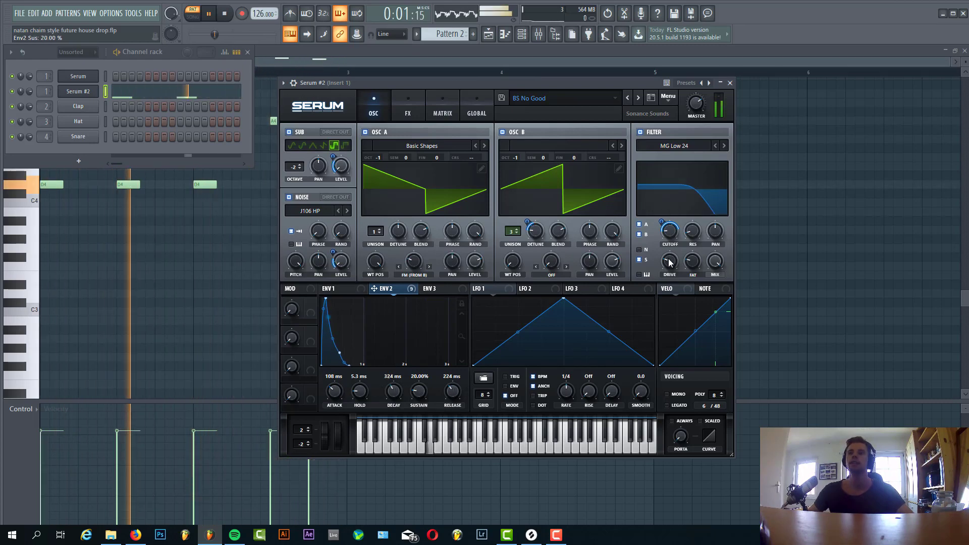
{"action": "mouse_move", "coordinate": [670, 239]}
{"action": "left_mouse_down"}
{"action": "mouse_move", "coordinate": [680, 171]}
{"action": "mouse_move", "coordinate": [653, 206]}
{"action": "mouse_move", "coordinate": [670, 254]}
{"action": "left_mouse_up"}
{"action": "left_click", "coordinate": [671, 234]}
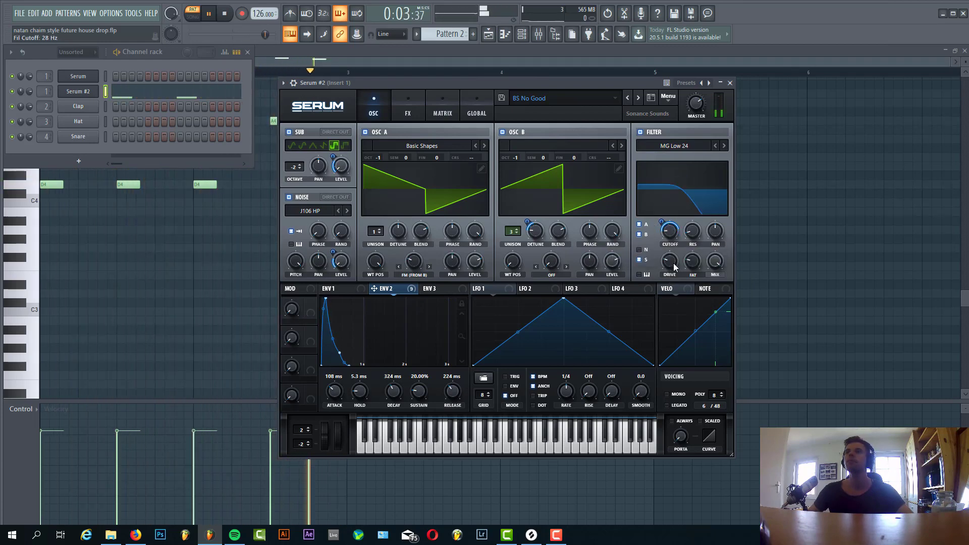
Show the bass patch's effects, turn the distortion back on and set Envelope 2's modulation of its drive to 89.
{"action": "left_click", "coordinate": [683, 263]}
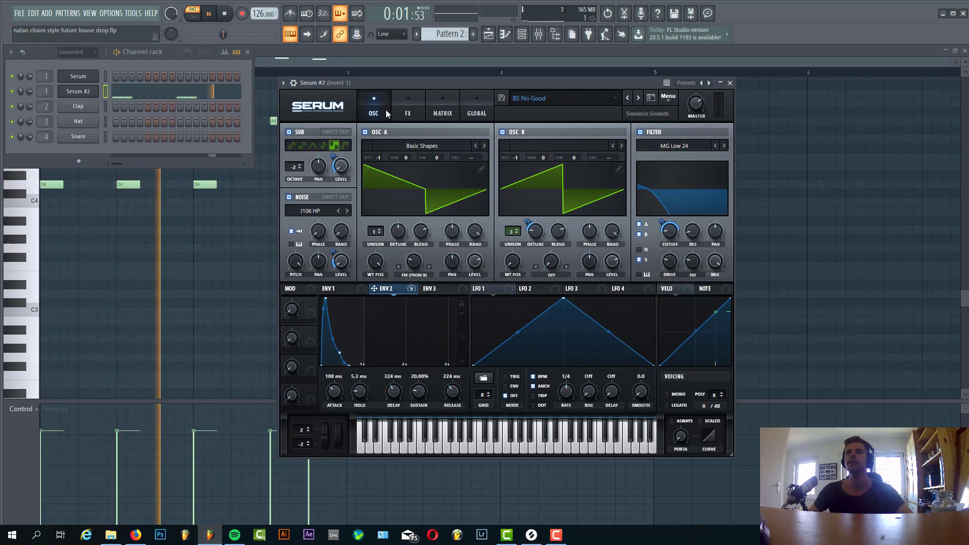
{"action": "left_click", "coordinate": [408, 112]}
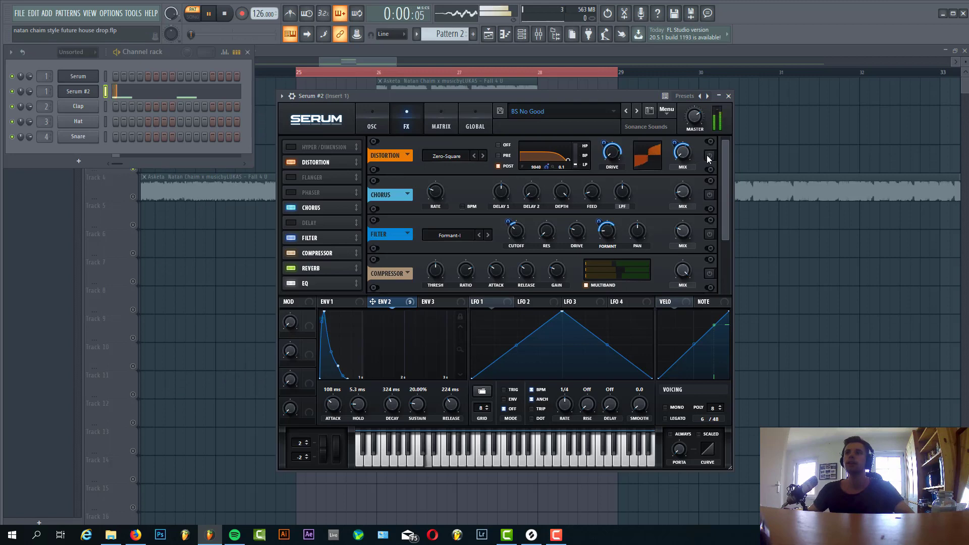
{"action": "left_click", "coordinate": [709, 156]}
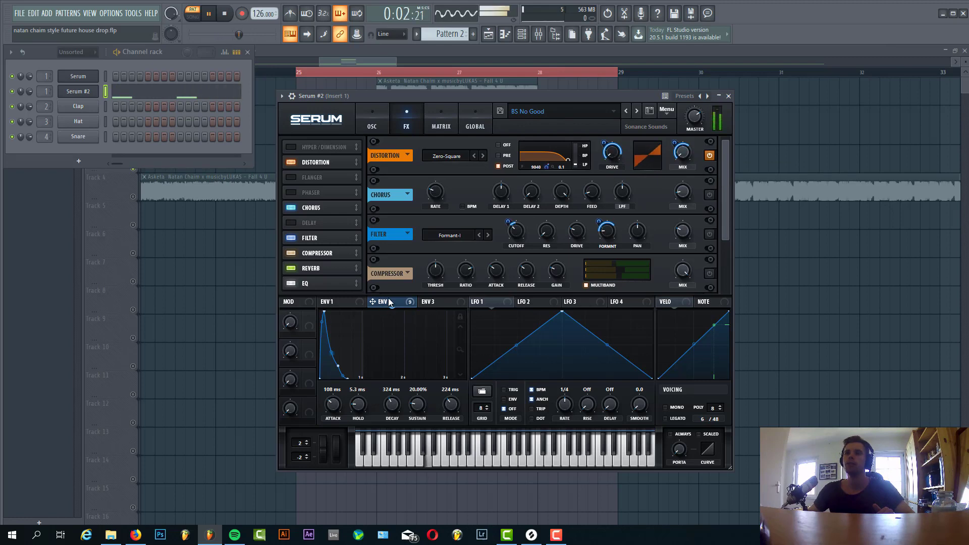
{"action": "left_click_drag", "start_coordinate": [605, 146], "coordinate": [607, 137]}
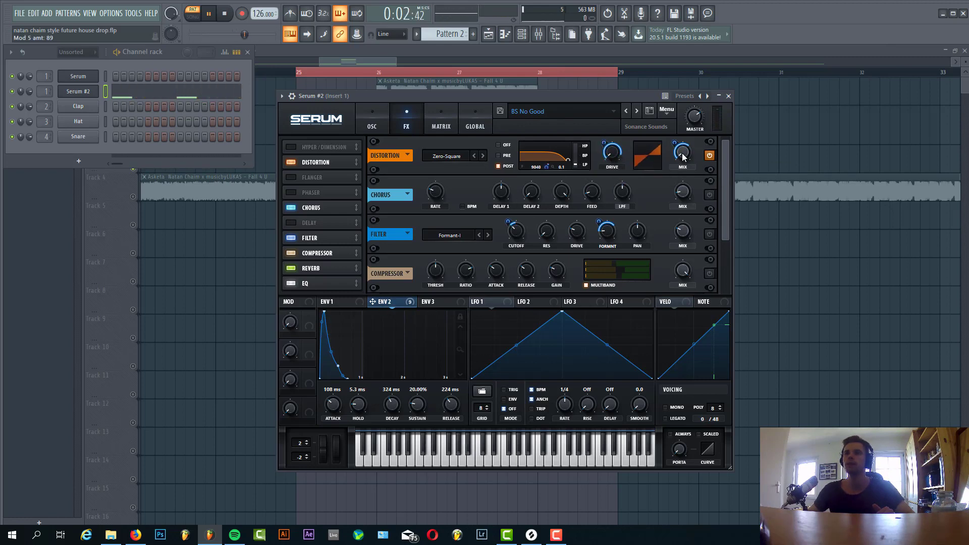
Turn the chorus and formant filter effects back on, keeping each one's mix at 21%.
{"action": "left_click", "coordinate": [709, 195]}
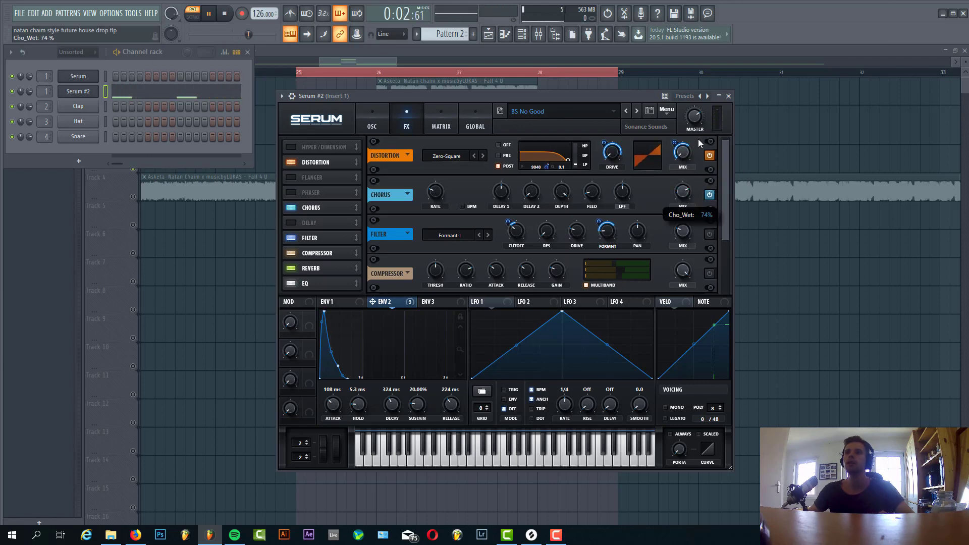
{"action": "left_click_drag", "start_coordinate": [680, 155], "coordinate": [664, 165]}
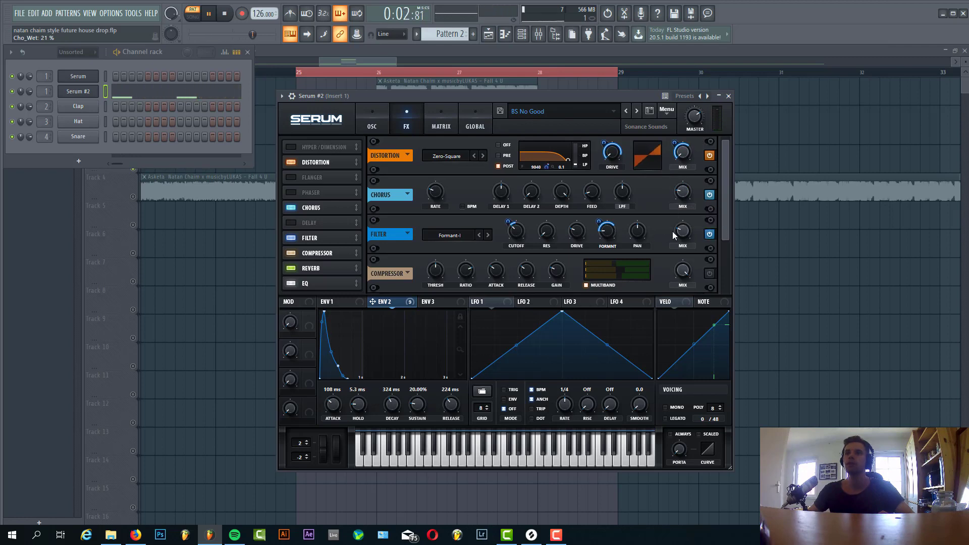
{"action": "left_click_drag", "start_coordinate": [694, 162], "coordinate": [656, 211]}
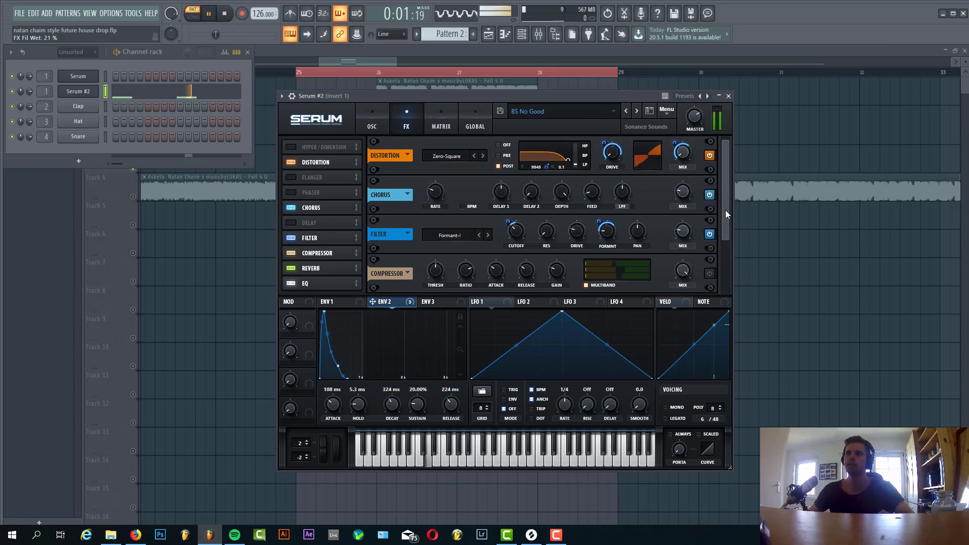
Turn the bass patch's multiband compressor, reverb and EQ effects back on.
{"action": "left_click_drag", "start_coordinate": [726, 210], "coordinate": [722, 250]}
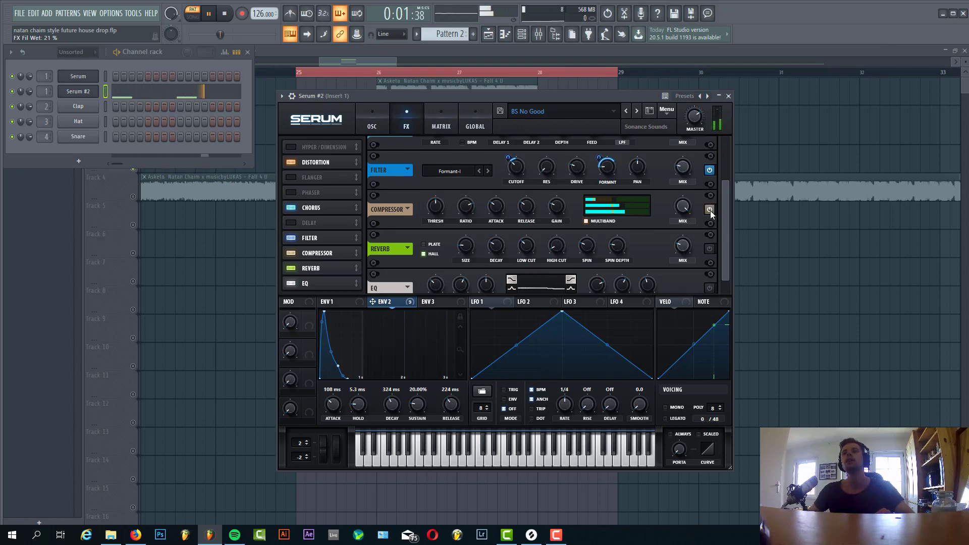
{"action": "scroll", "coordinate": [728, 196], "scroll_direction": "down", "scroll_amount": 1}
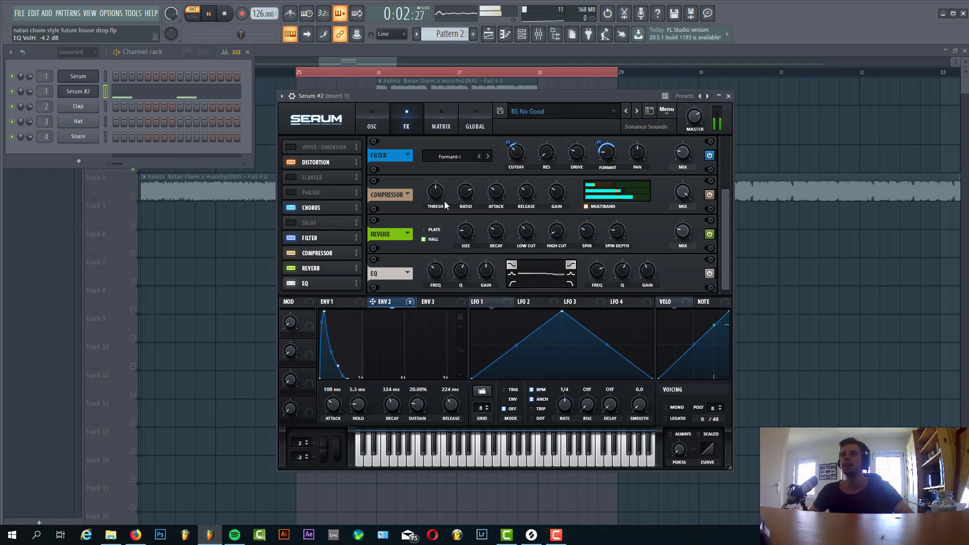
Return to the playlist arrangement and unmute every track except the reference clip on track 1.
{"action": "left_click_drag", "start_coordinate": [477, 98], "coordinate": [677, 283]}
{"action": "key", "text": "F5"}
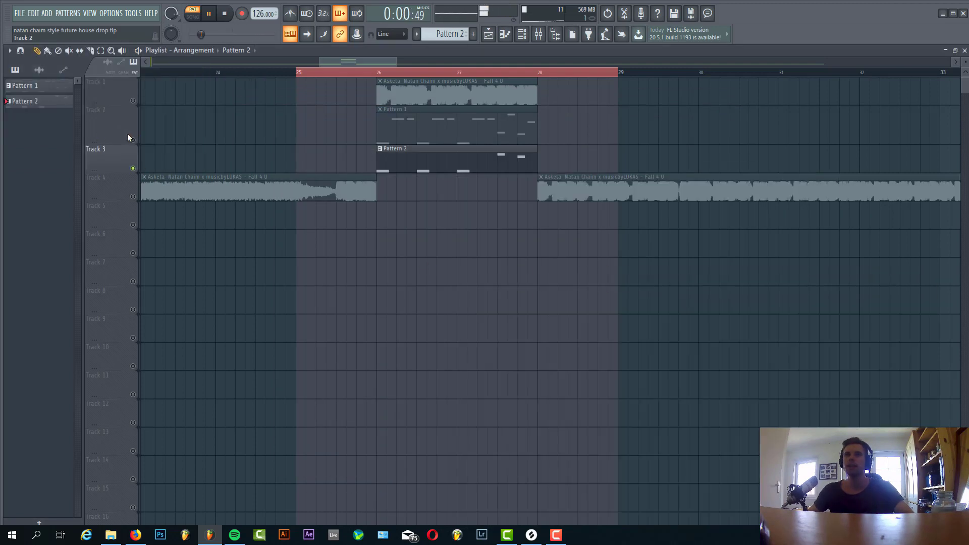
{"action": "left_click", "coordinate": [133, 139]}
{"action": "left_click", "coordinate": [133, 100]}
Play the arrangement in song mode from just after bar 25 to hear both patterns, and stop at the end of bar 27.
{"action": "left_click", "coordinate": [314, 73]}
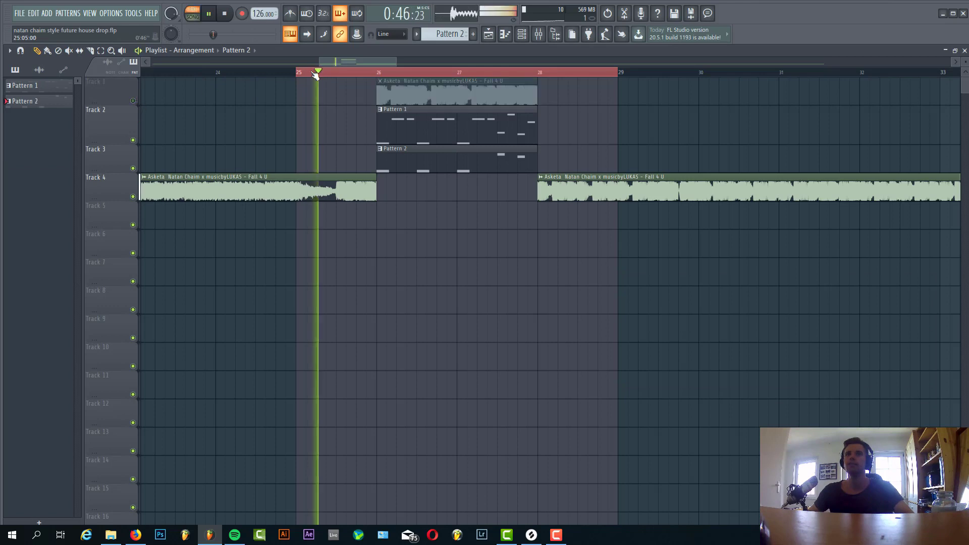
{"action": "left_click", "coordinate": [305, 74]}
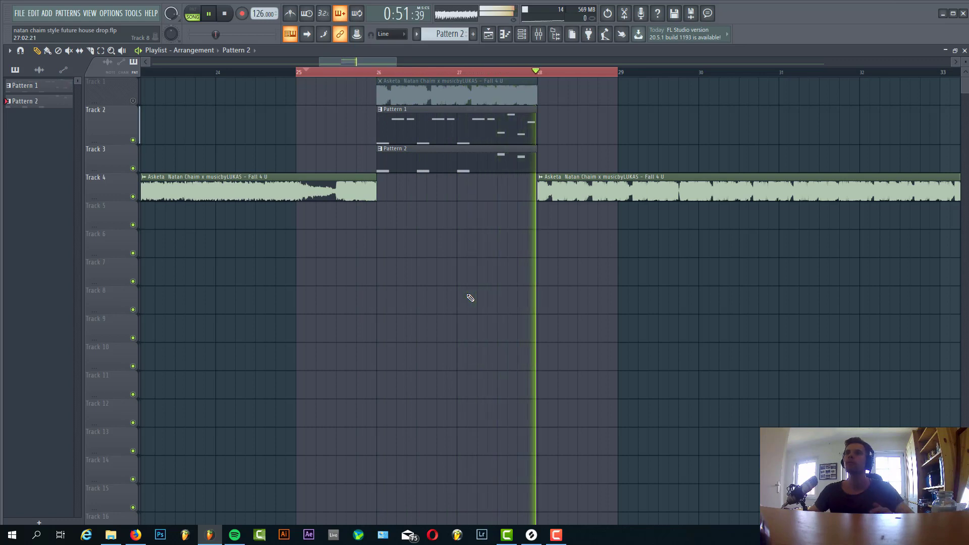
{"action": "key", "text": "space"}
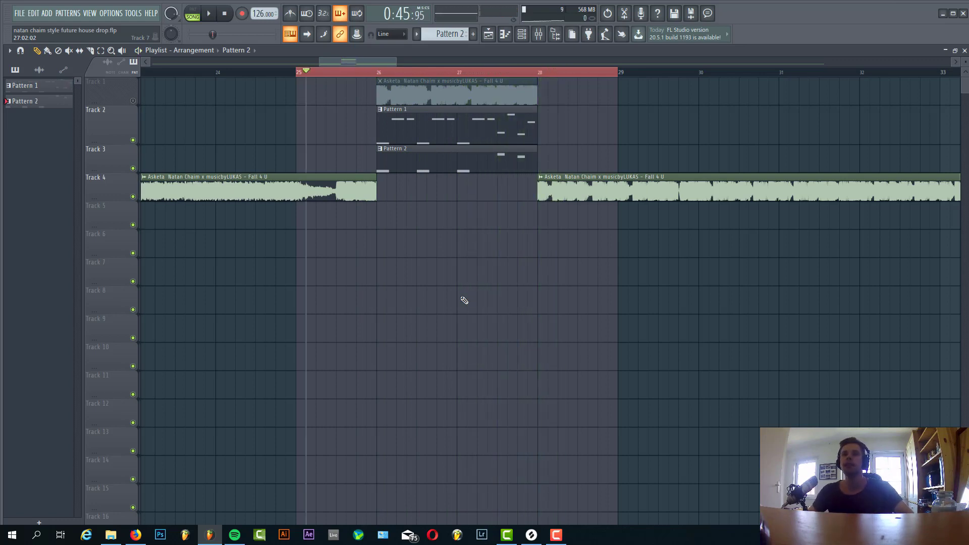